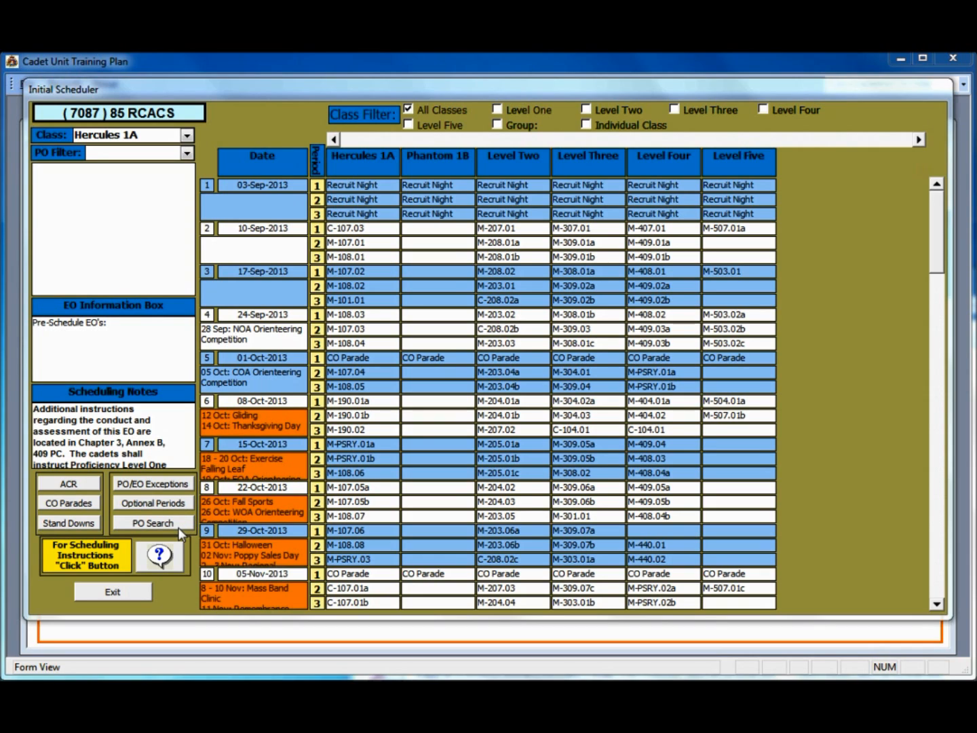
- Add a PO/EO exception for Level Four M-409.05c with the reason "Small class size, this period is not required for mutuals."
left_click(175, 485)
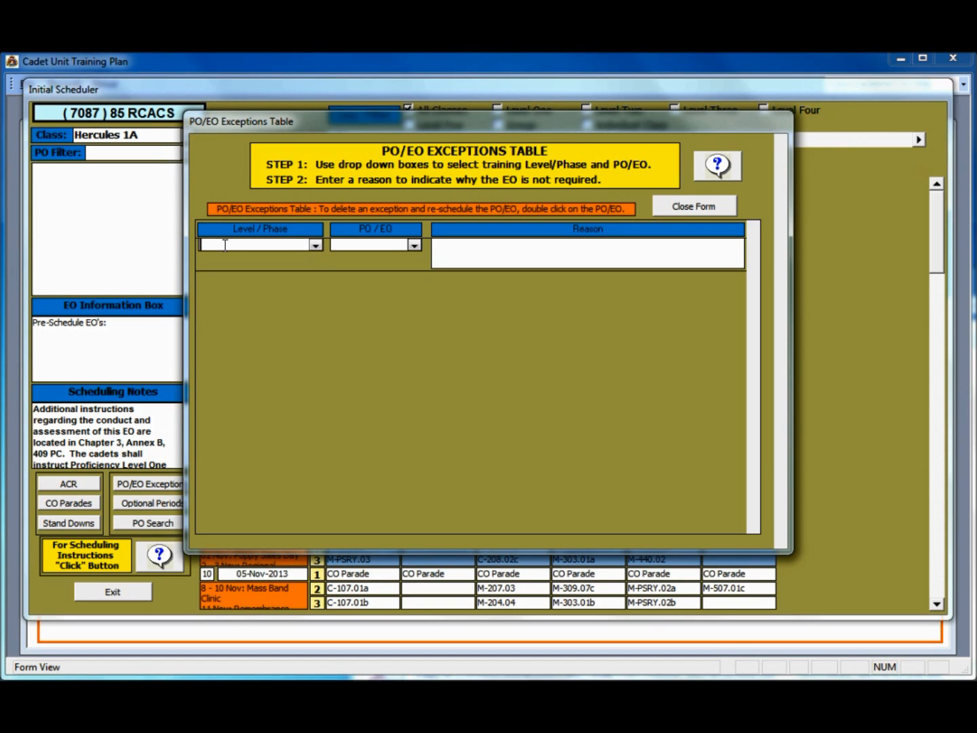
left_click(315, 245)
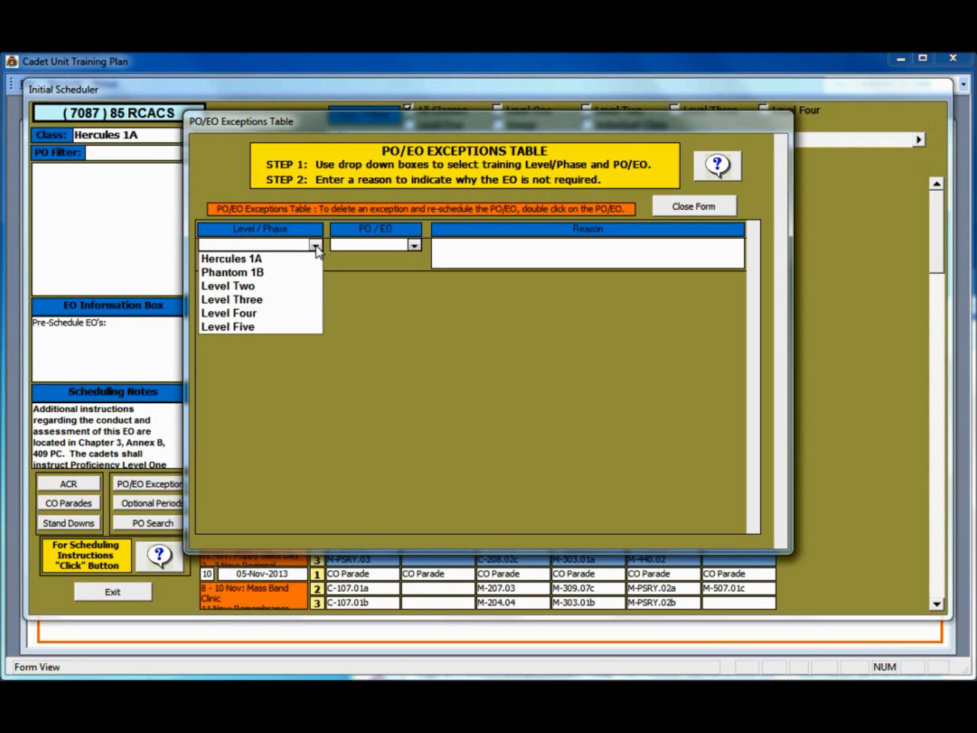
left_click(272, 316)
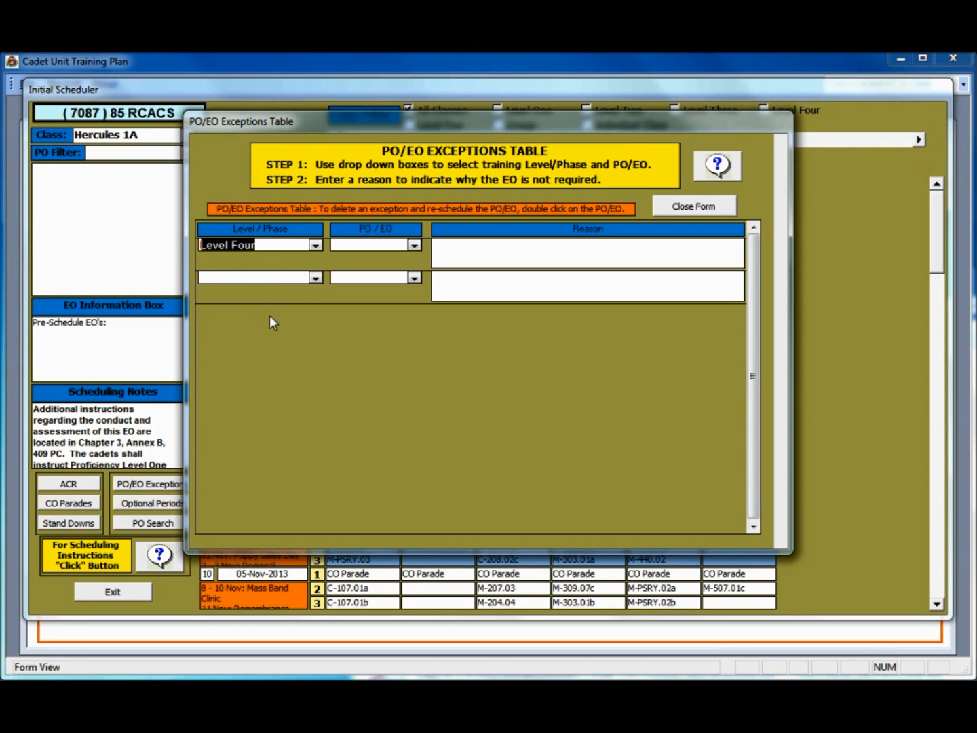
left_click(413, 246)
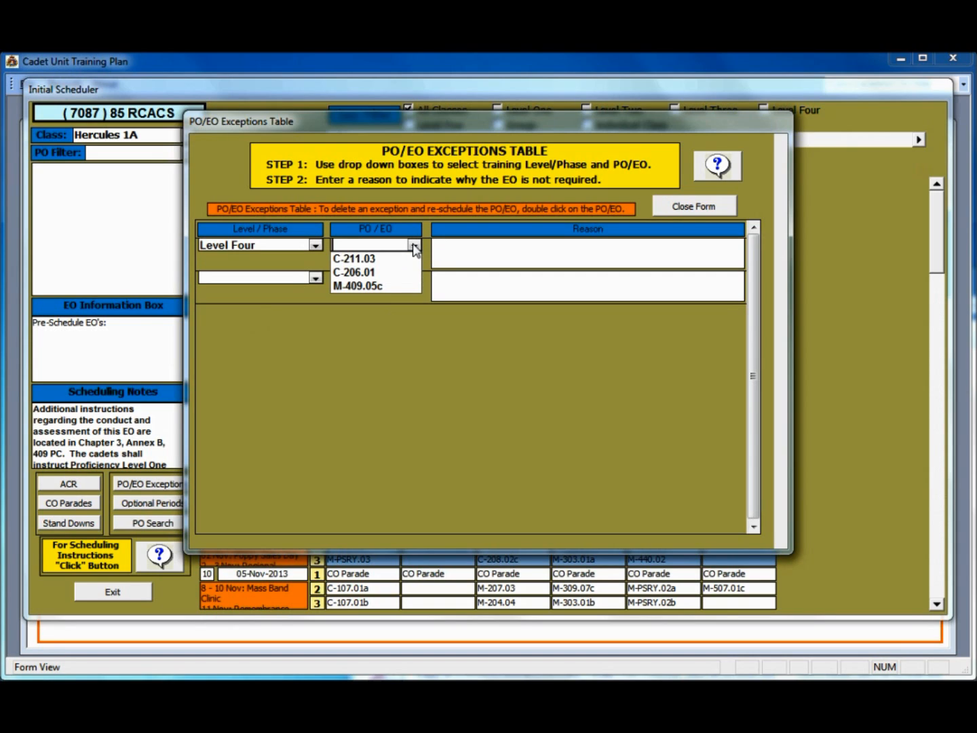
left_click(371, 286)
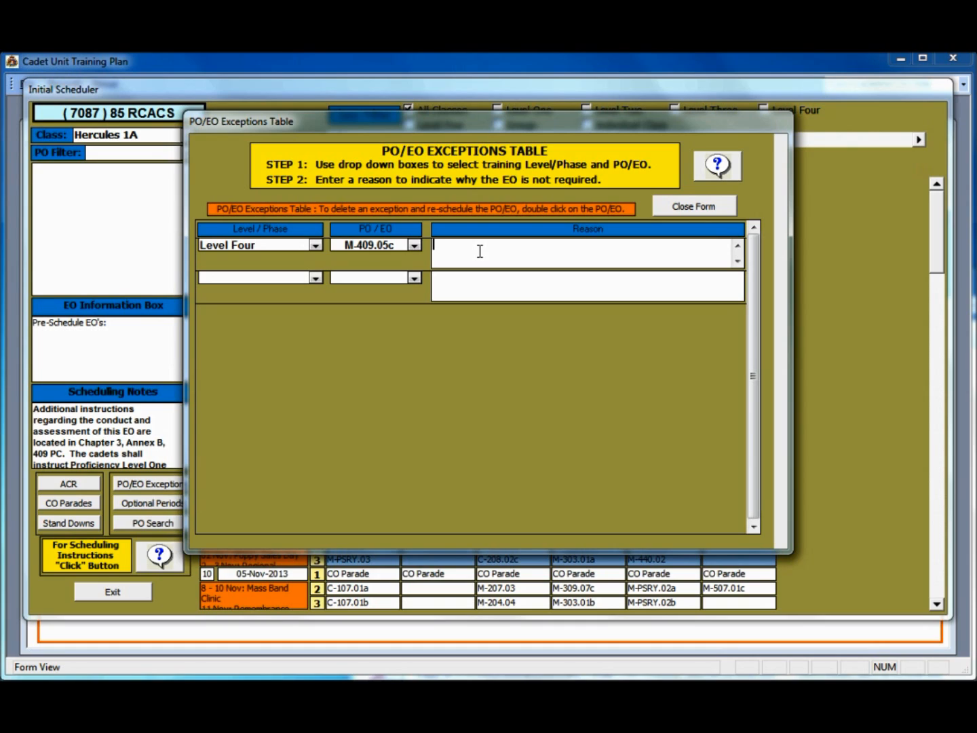
type("Small class")
type("size, this period is not required for mutuals.")
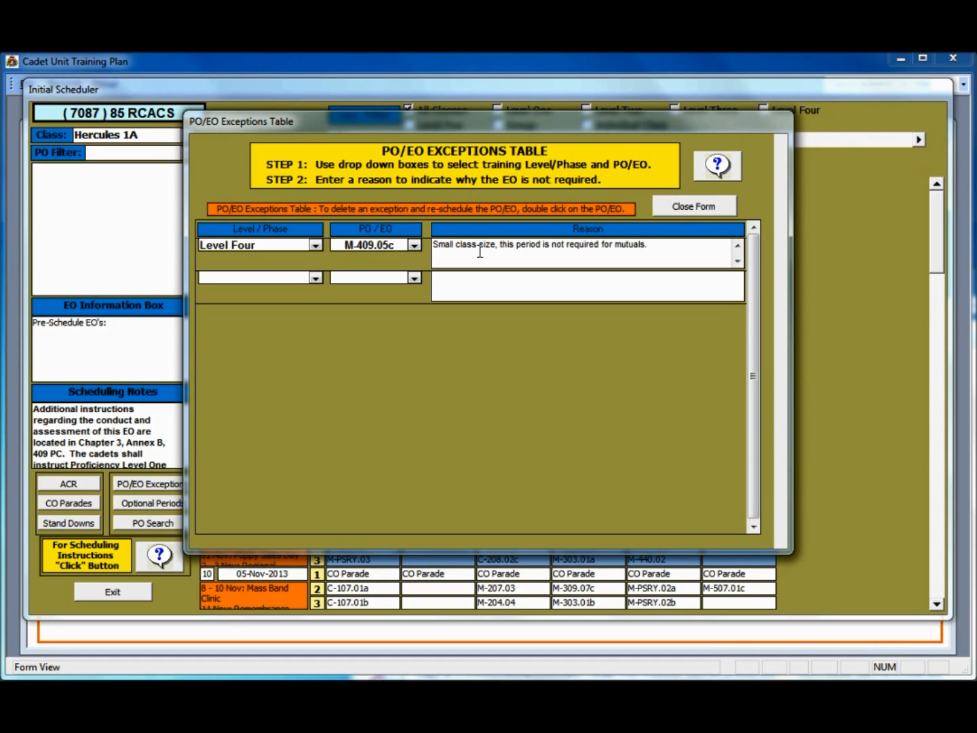
left_click(709, 211)
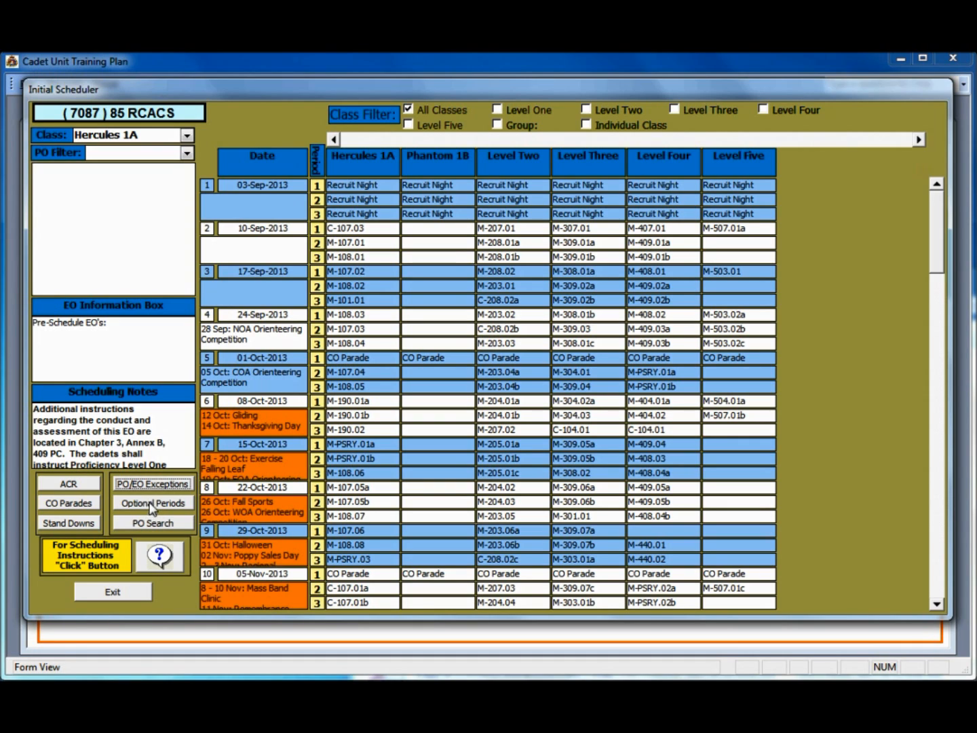
double_click(251, 532)
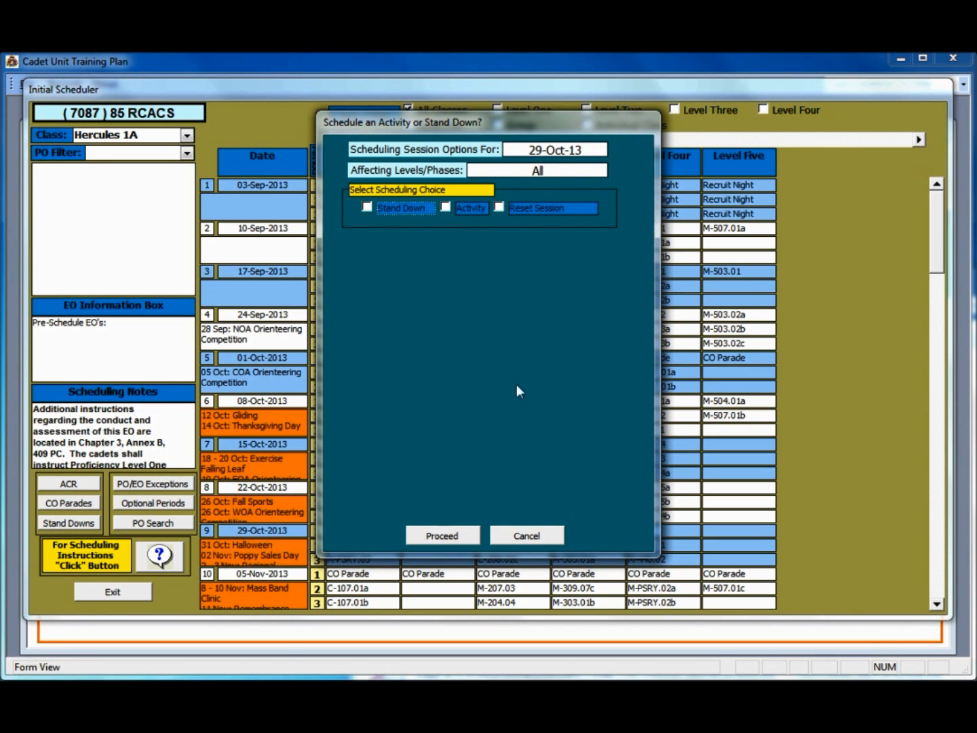
left_click(525, 536)
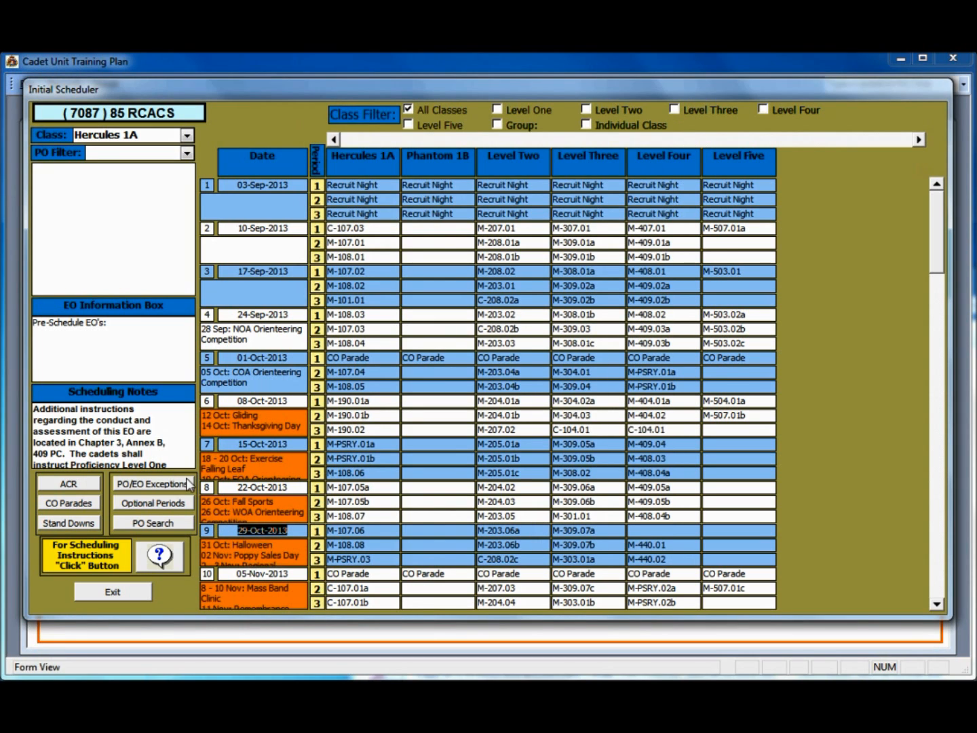
- Create one optional training period for Level Four with the short name "Trg Brief" and the description "Training Briefing"
left_click(156, 509)
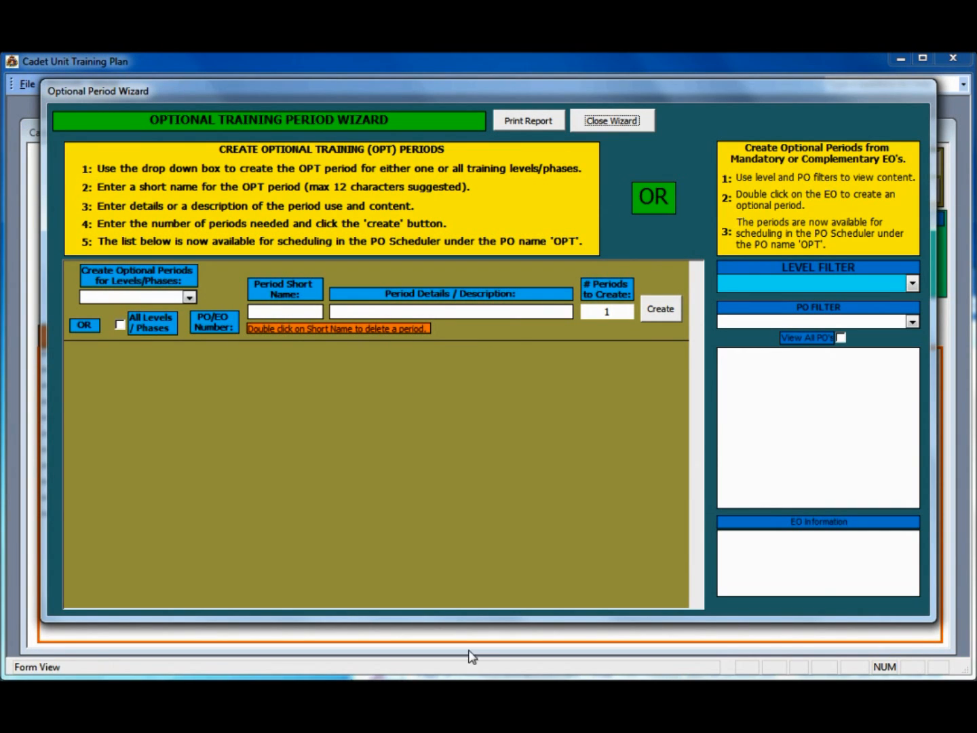
left_click(190, 299)
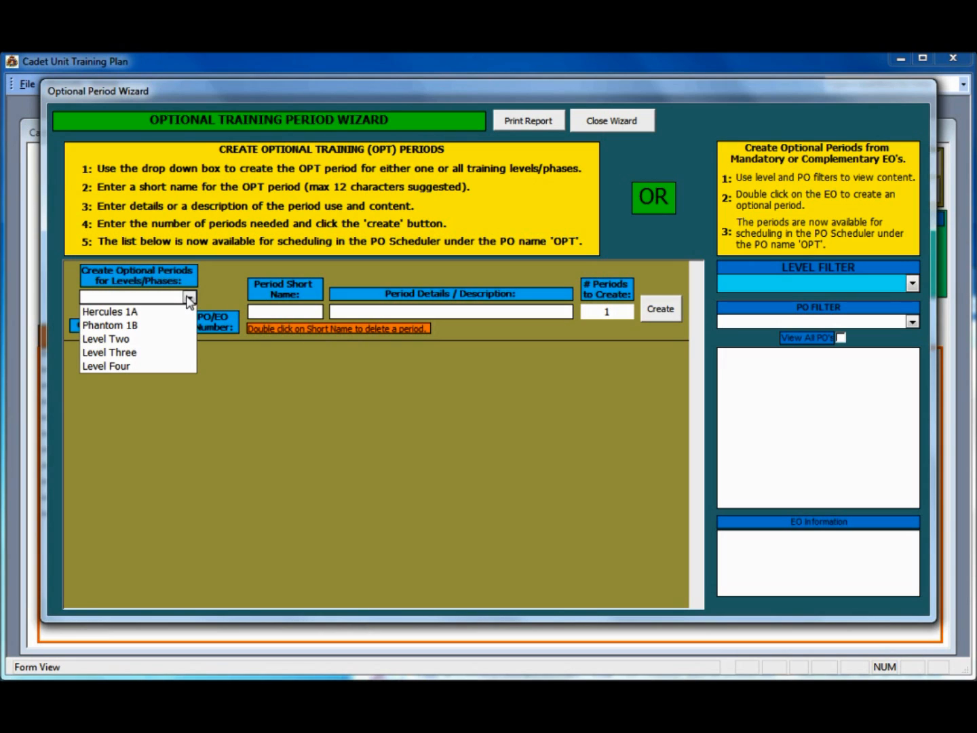
left_click(139, 365)
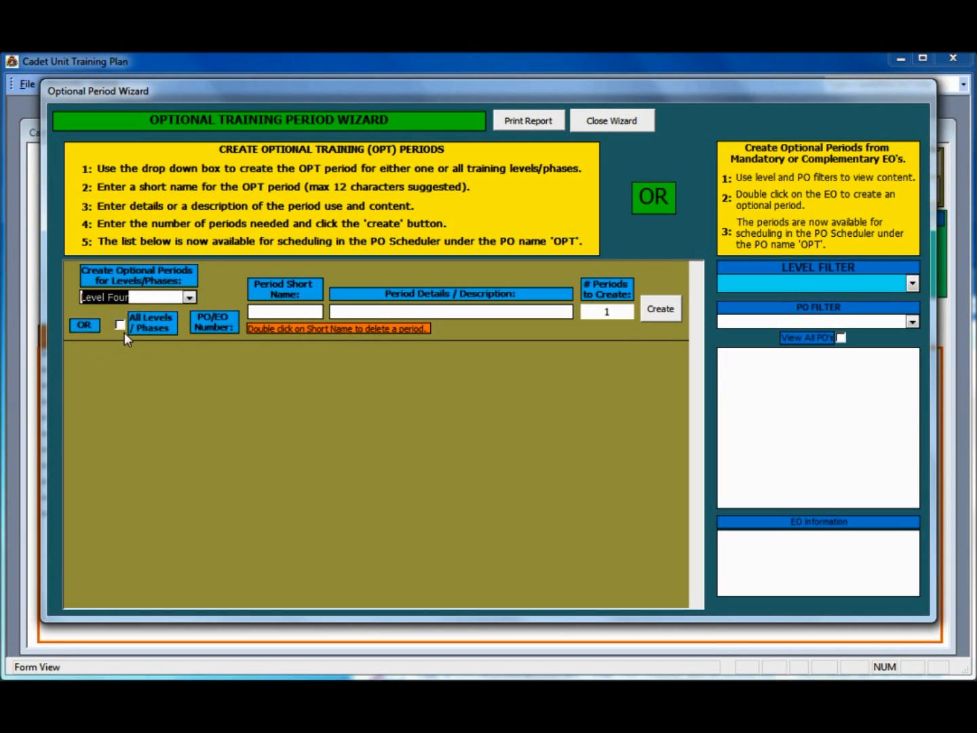
left_click(272, 313)
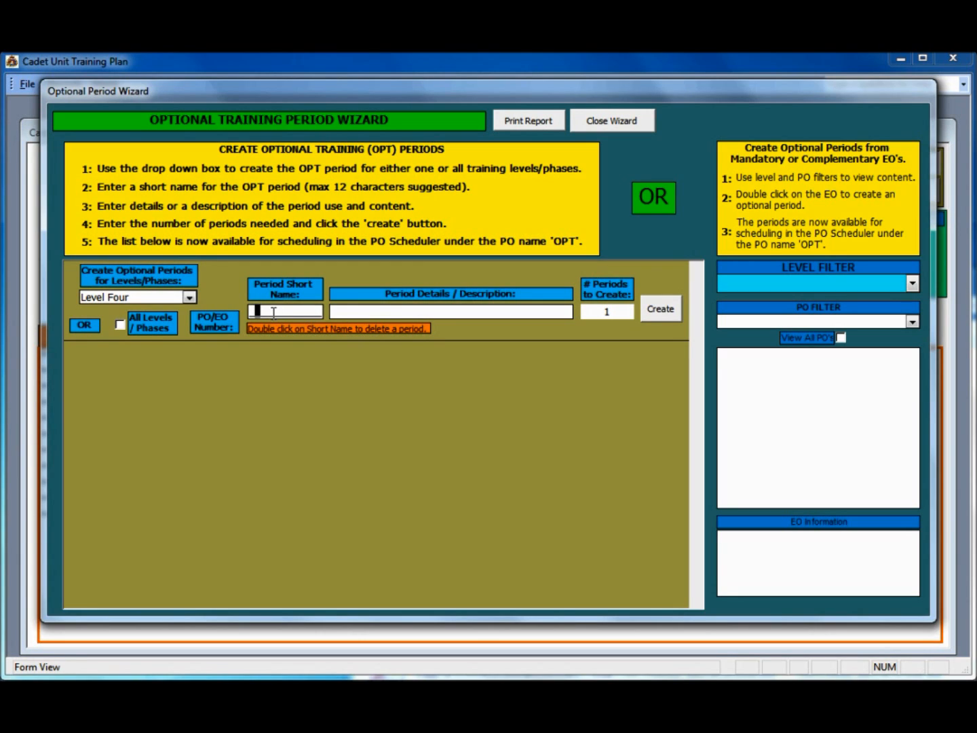
type("_Trg Brief")
left_click(374, 310)
type("P")
key("BackSpace")
type("Training Briefing")
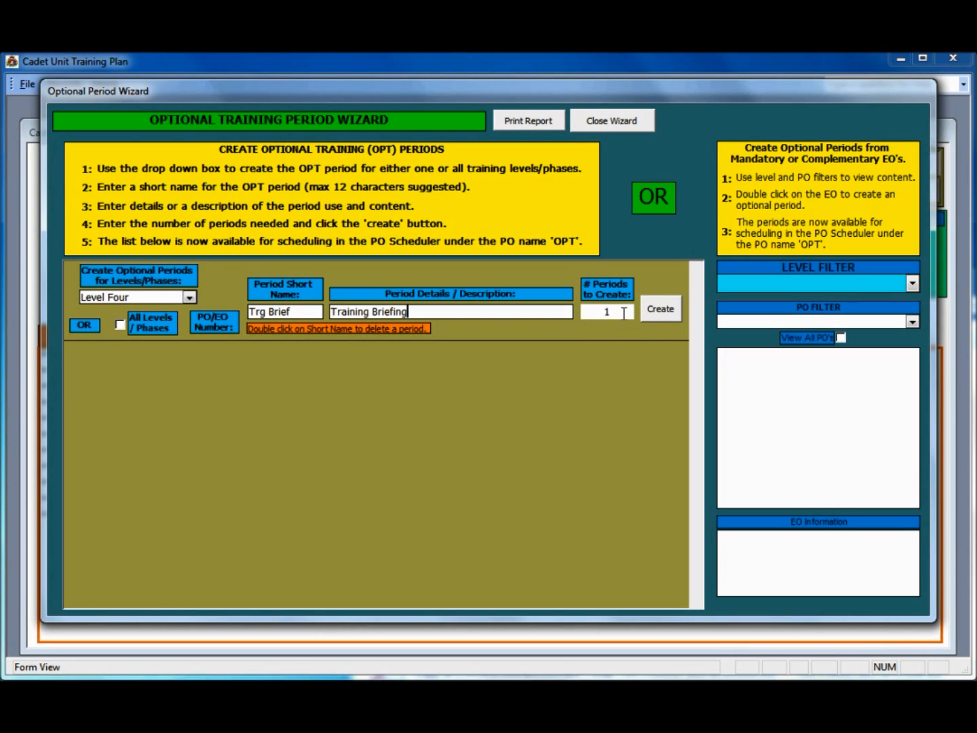
left_click(659, 312)
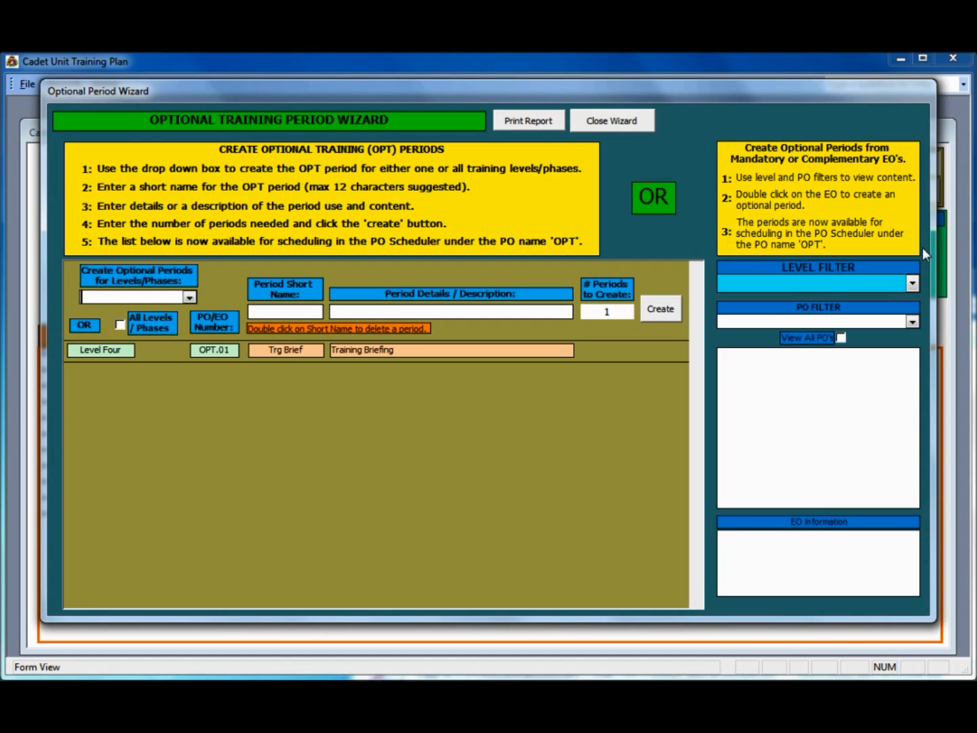
- Create an optional period from the mandatory Level One EO 103.01 under PO 103 Leadership, and close the Optional Period Wizard
left_click(912, 285)
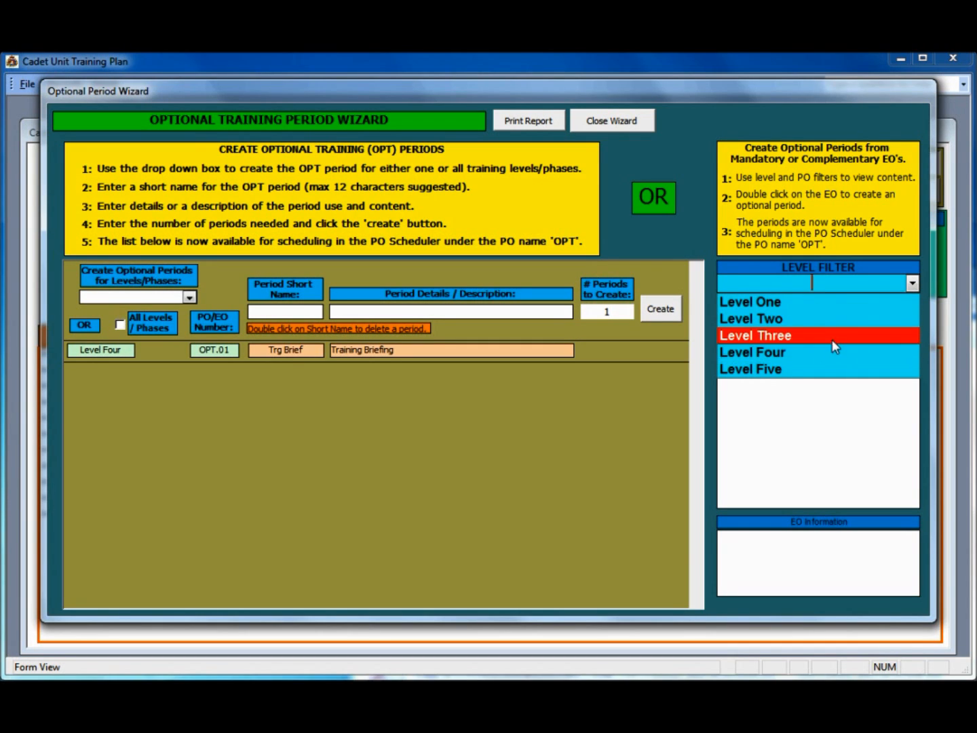
left_click(831, 304)
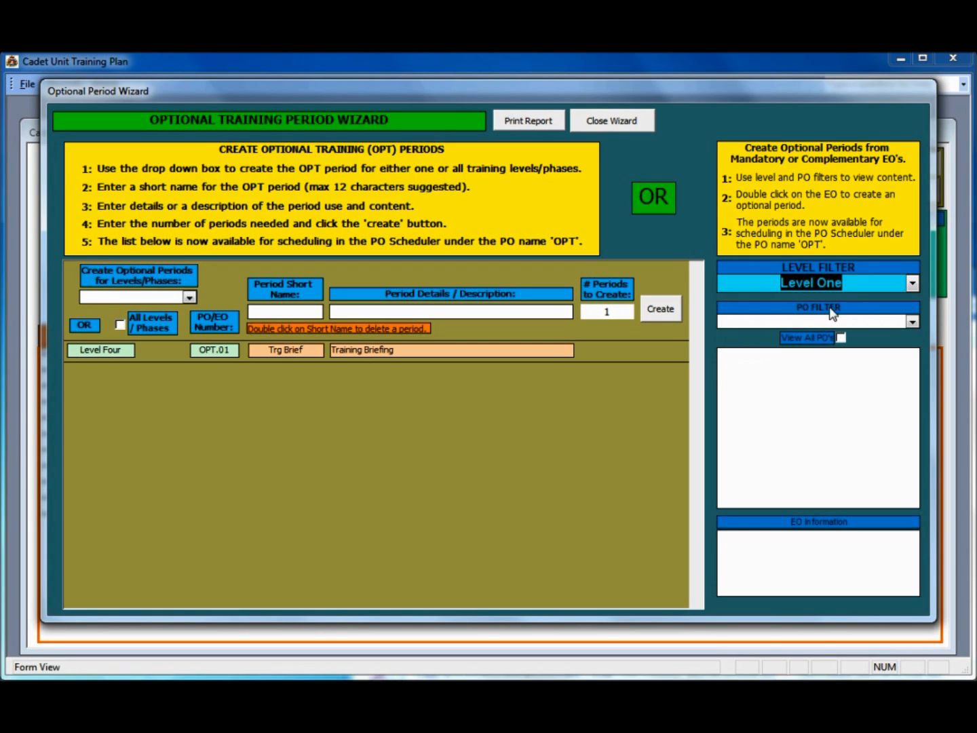
left_click(912, 320)
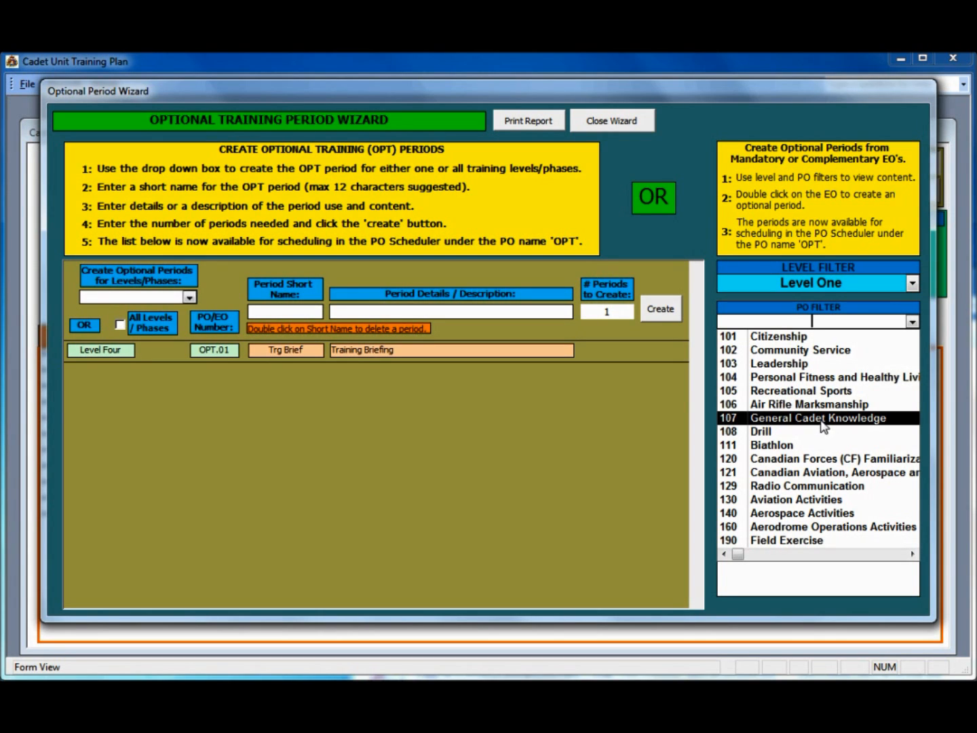
left_click(813, 370)
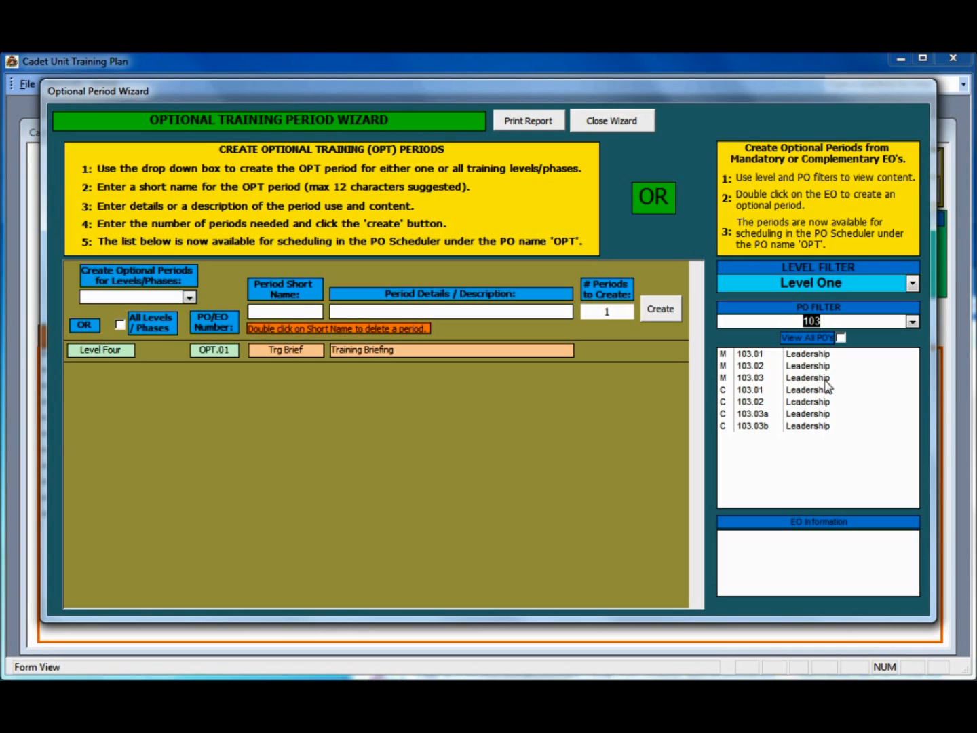
left_click(801, 356)
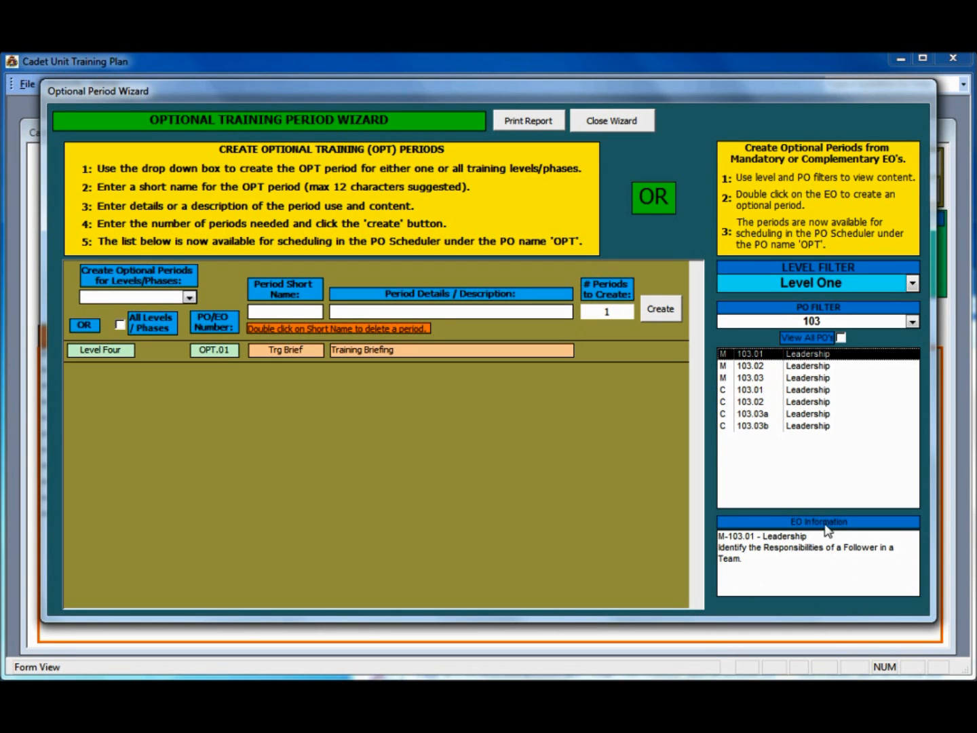
double_click(808, 359)
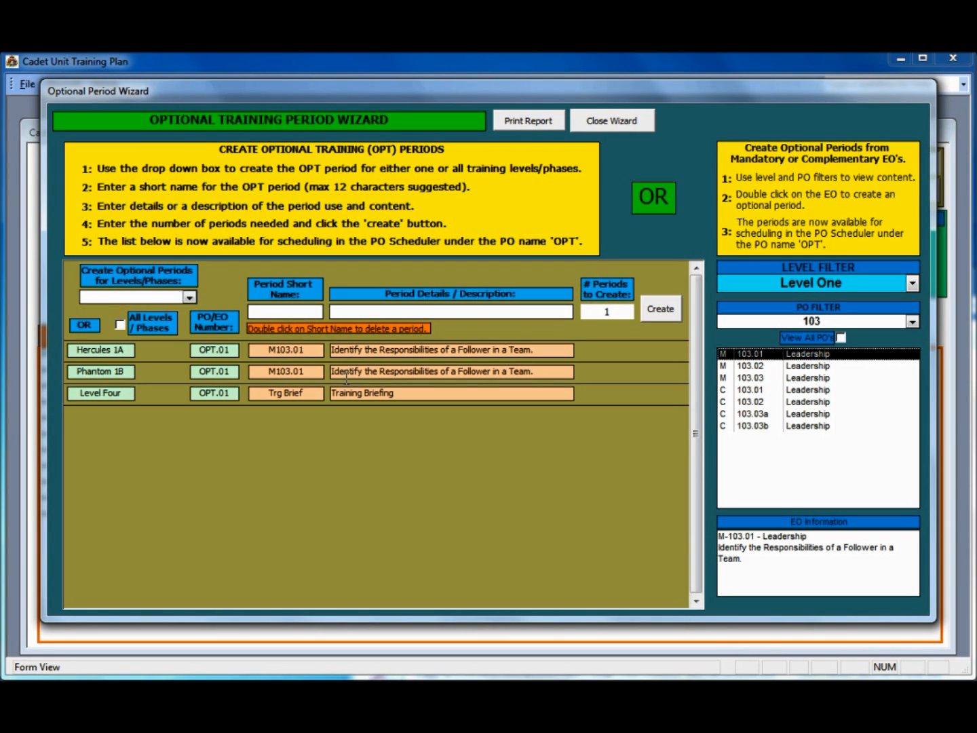
left_click(615, 122)
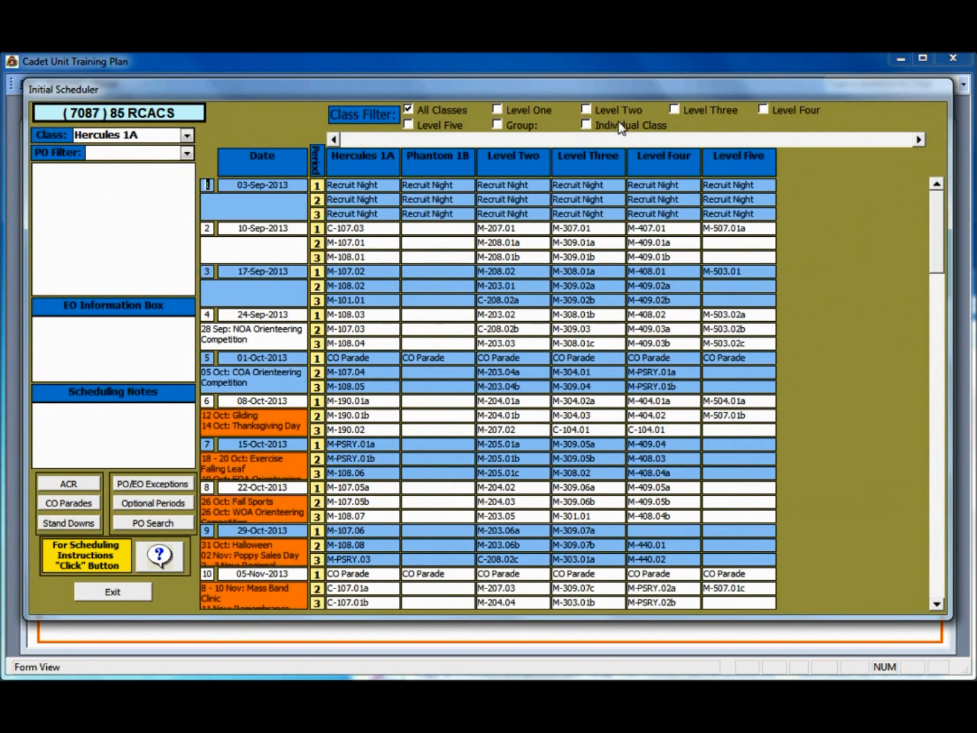
- List the optional periods available for scheduling for Hercules 1A by filtering on PO OPT, Unit Created Optional Training
left_click(188, 153)
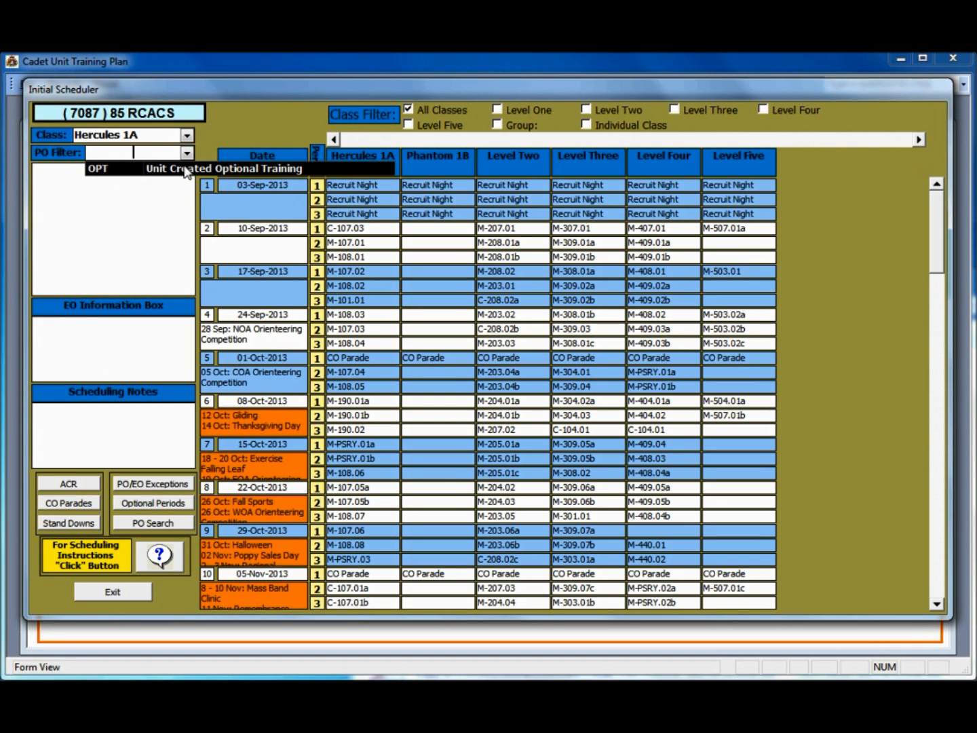
left_click(186, 171)
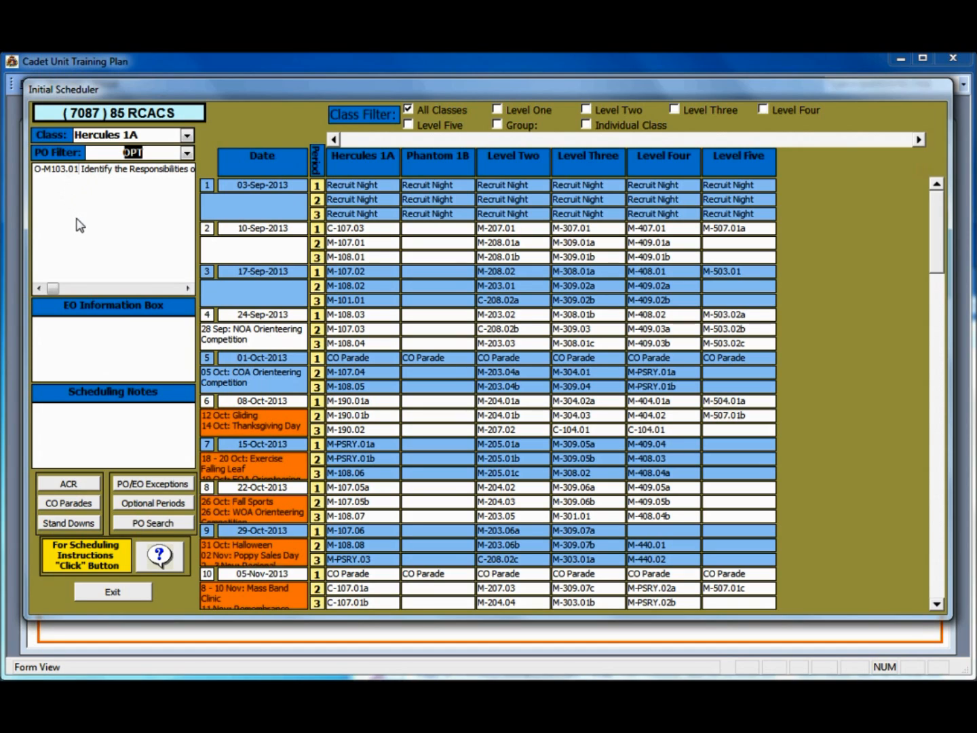
left_click(187, 153)
- Schedule the Level Four optional period O-Trg Brief in period 1 on 29-Oct-2013, and inspect the scheduled M-409.05b
left_click(187, 135)
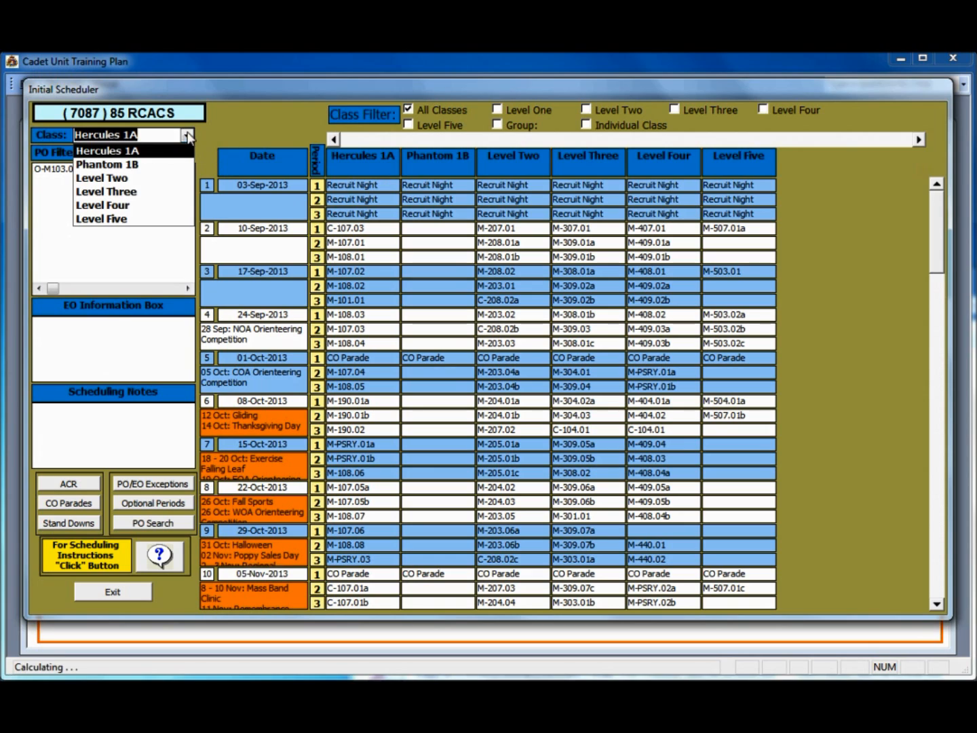
left_click(126, 203)
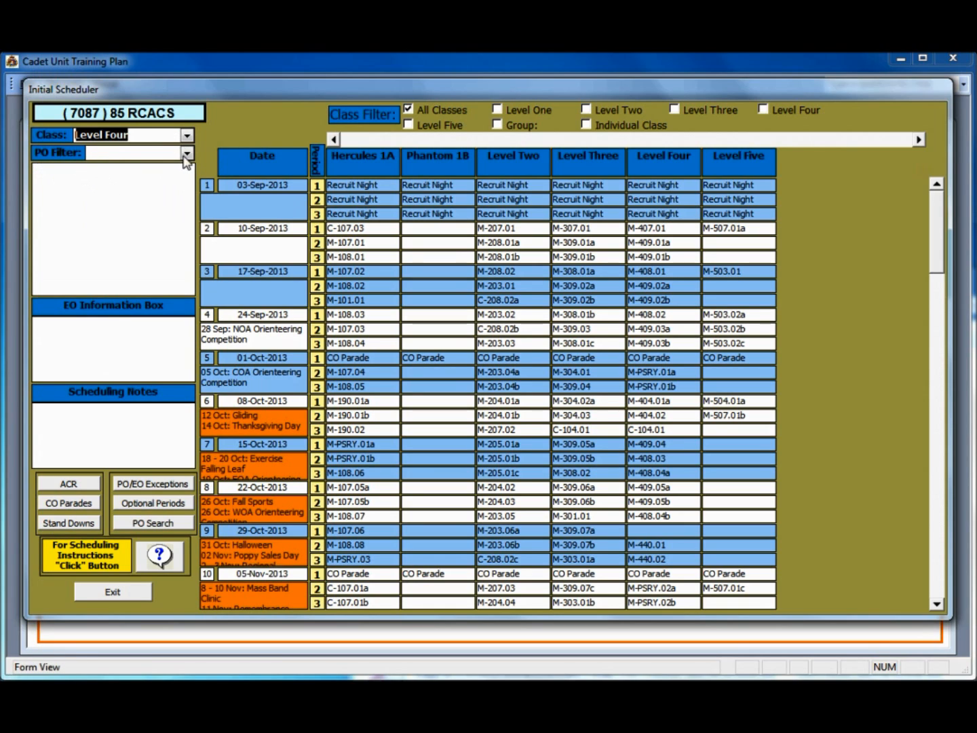
left_click(187, 153)
left_click(155, 188)
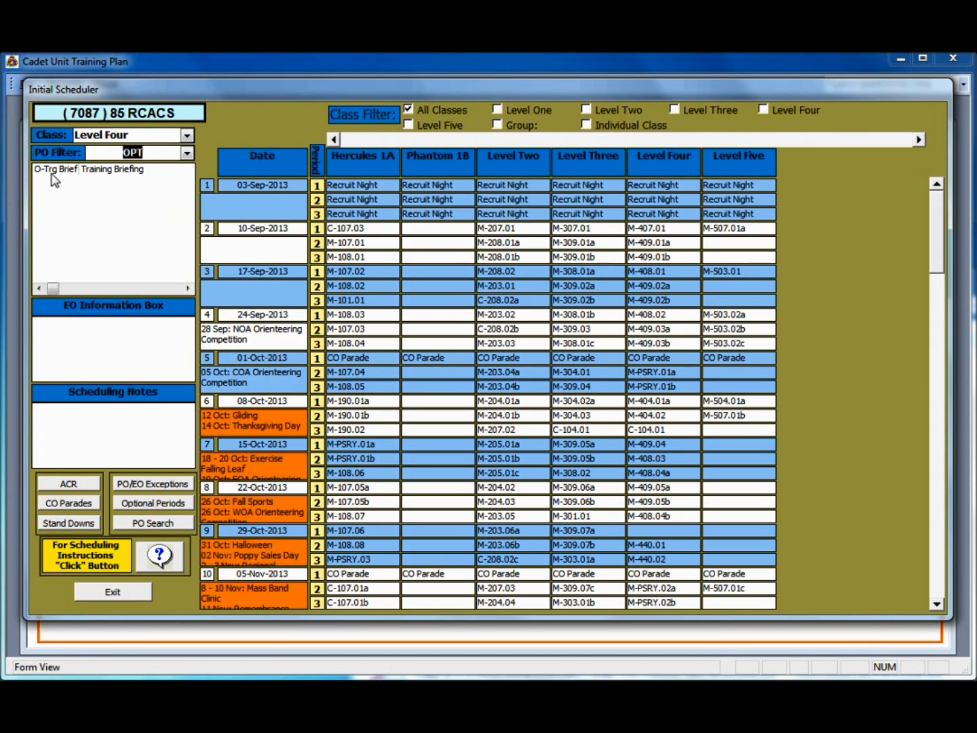
left_click(128, 171)
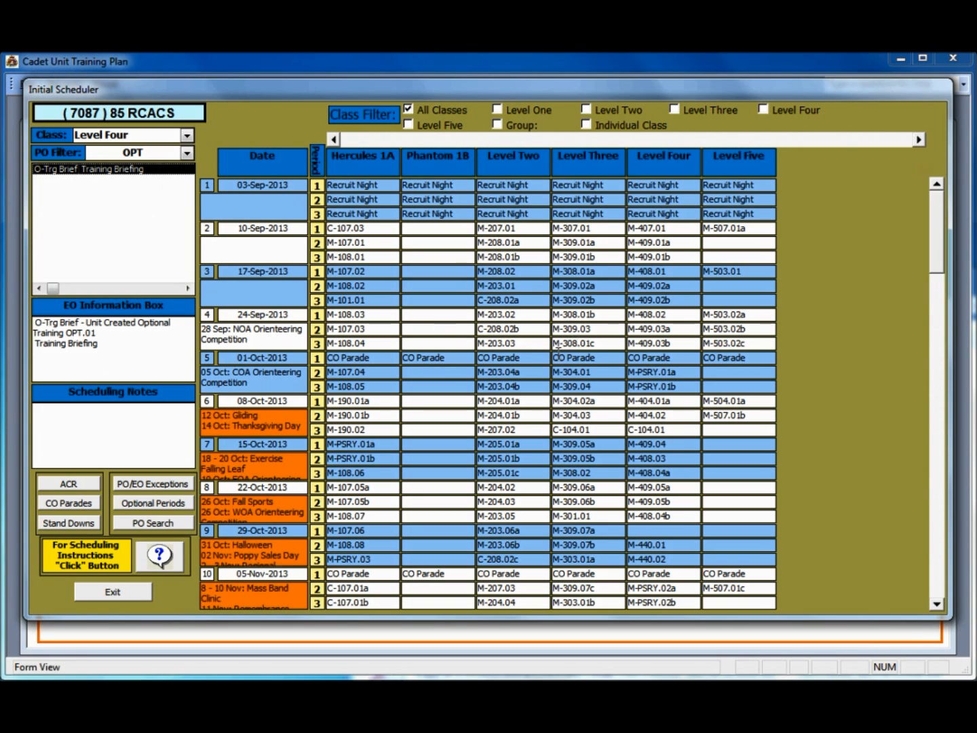
left_click(657, 530)
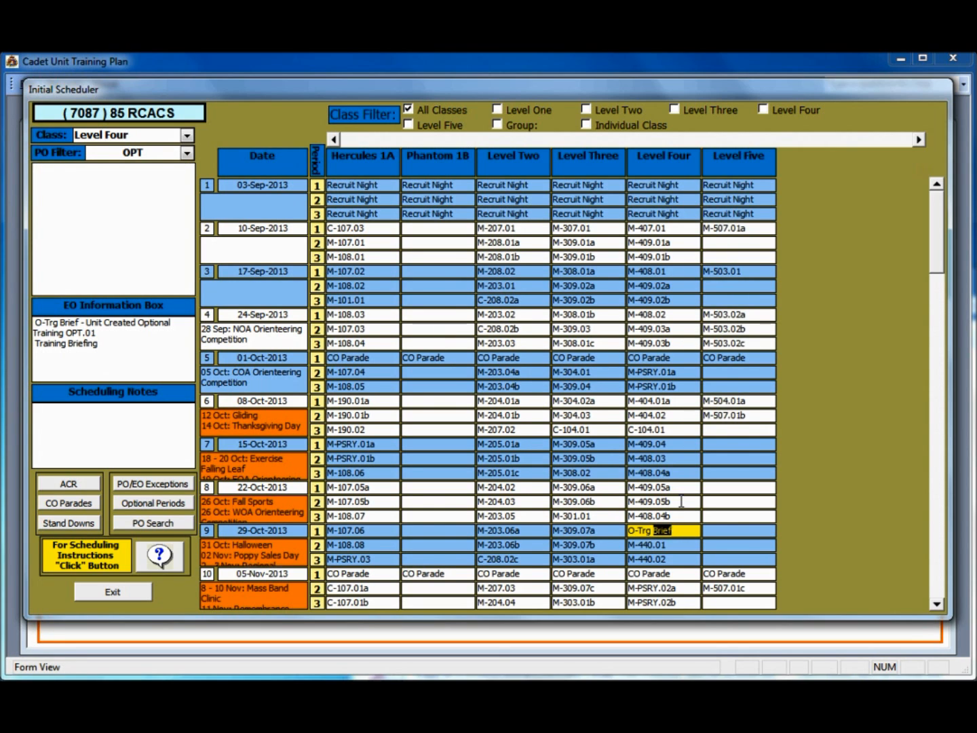
left_click(680, 502)
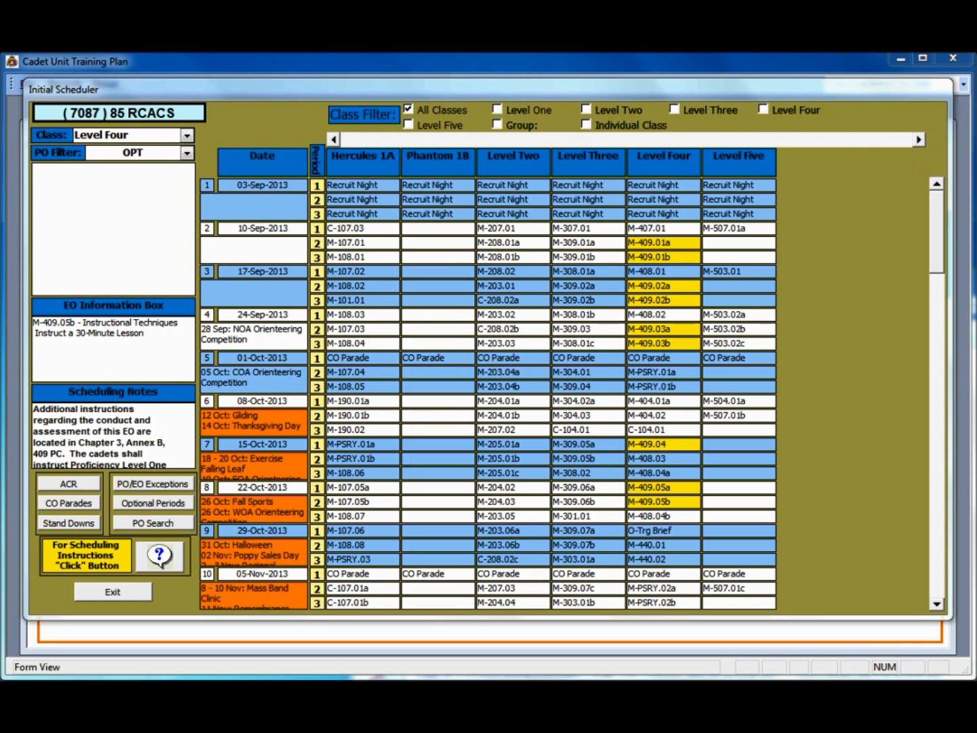
- Look up the scheduled dates of Hercules 1A's PO 190 Field Exercise periods with PO Search
left_click(146, 527)
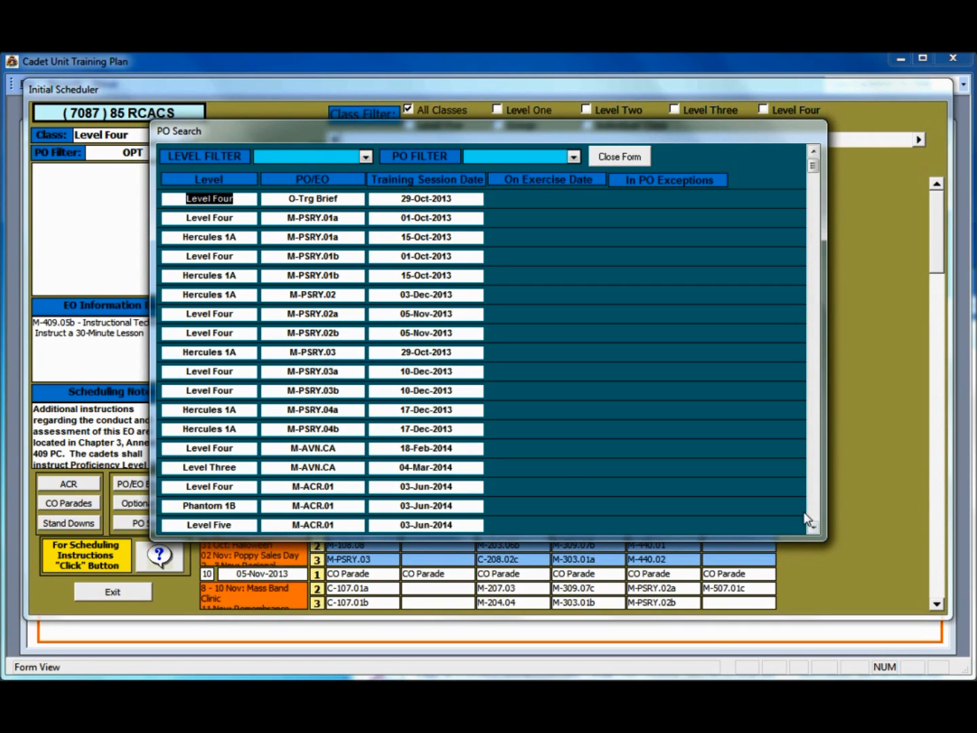
left_click(365, 157)
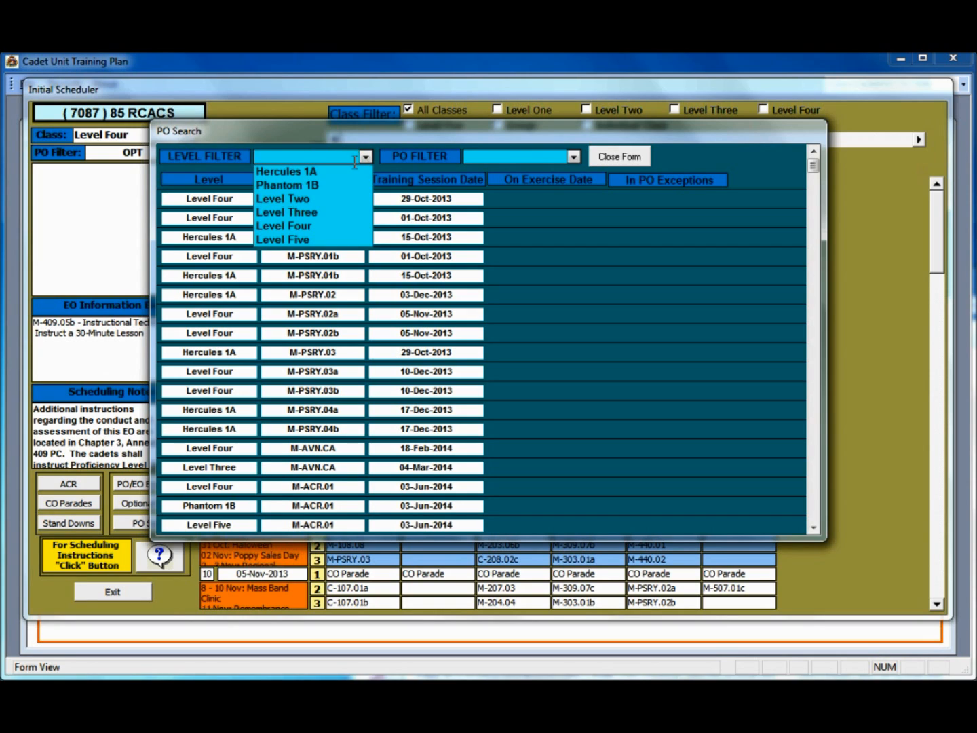
left_click(344, 173)
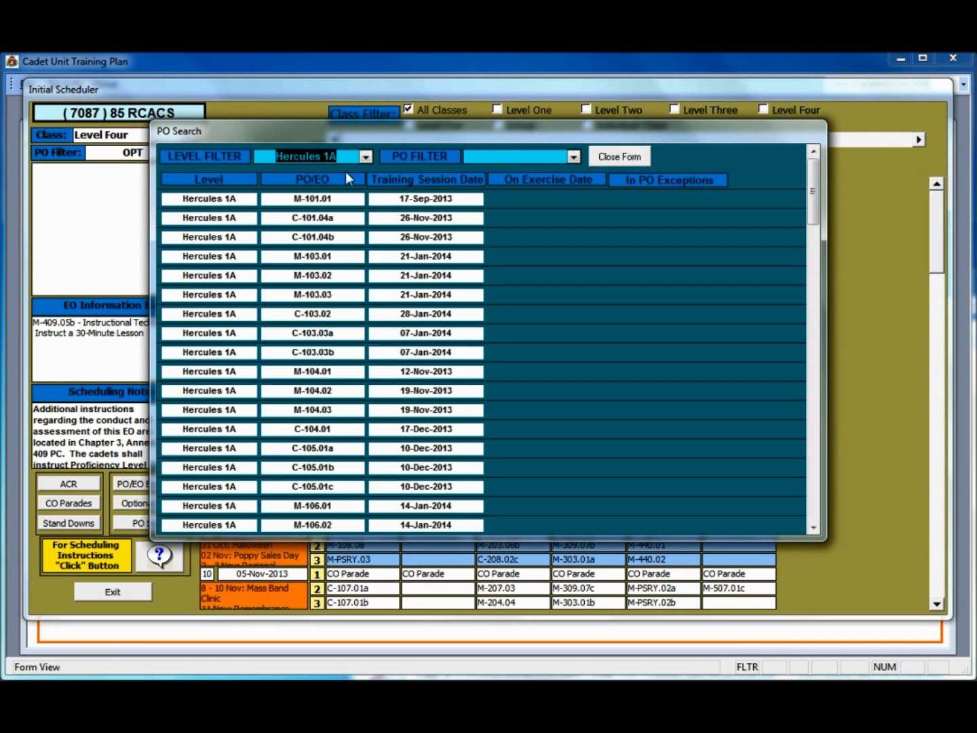
left_click(574, 156)
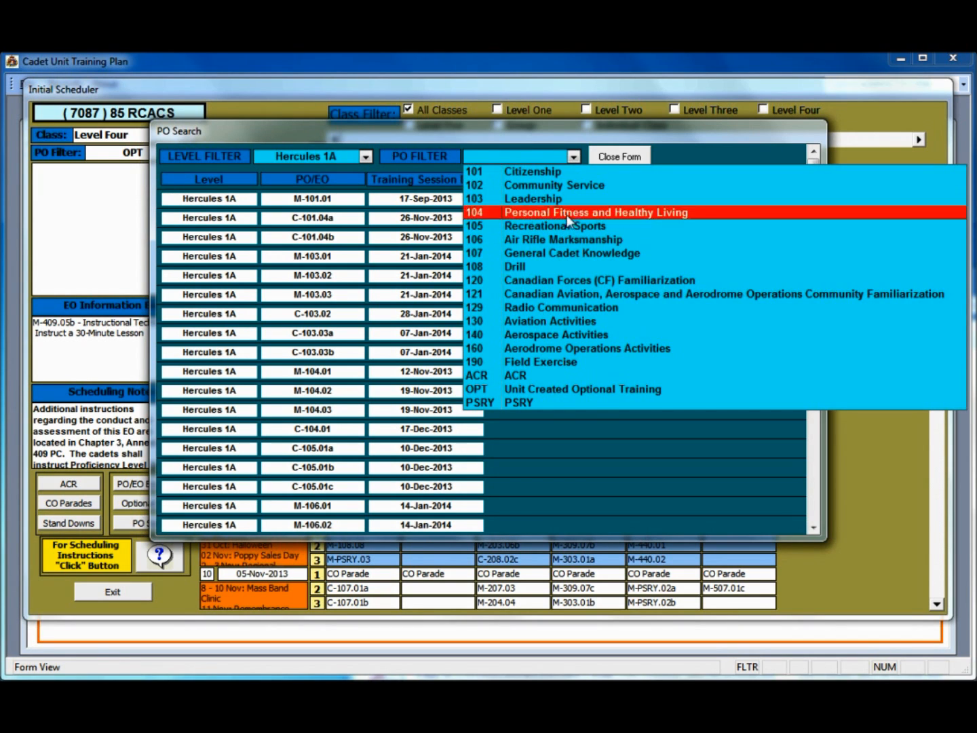
left_click(550, 361)
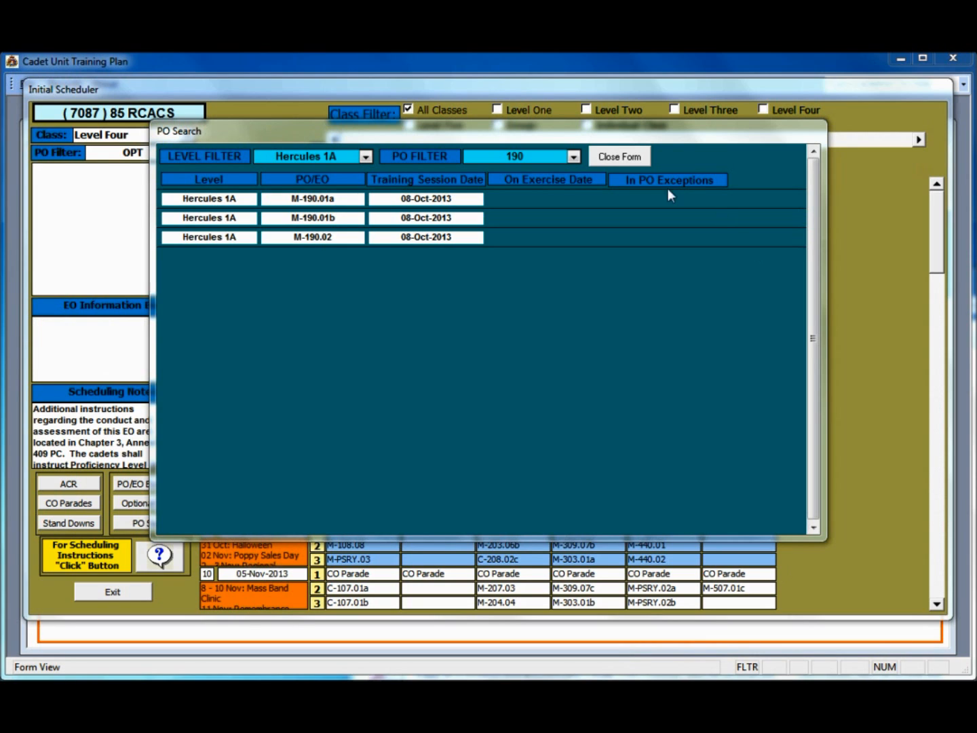
- Close PO Search, and move Hercules 1A's M-140.01c from period 3 on 13-May-2014 to period 1 on 20-May-2014 and back
left_click(621, 155)
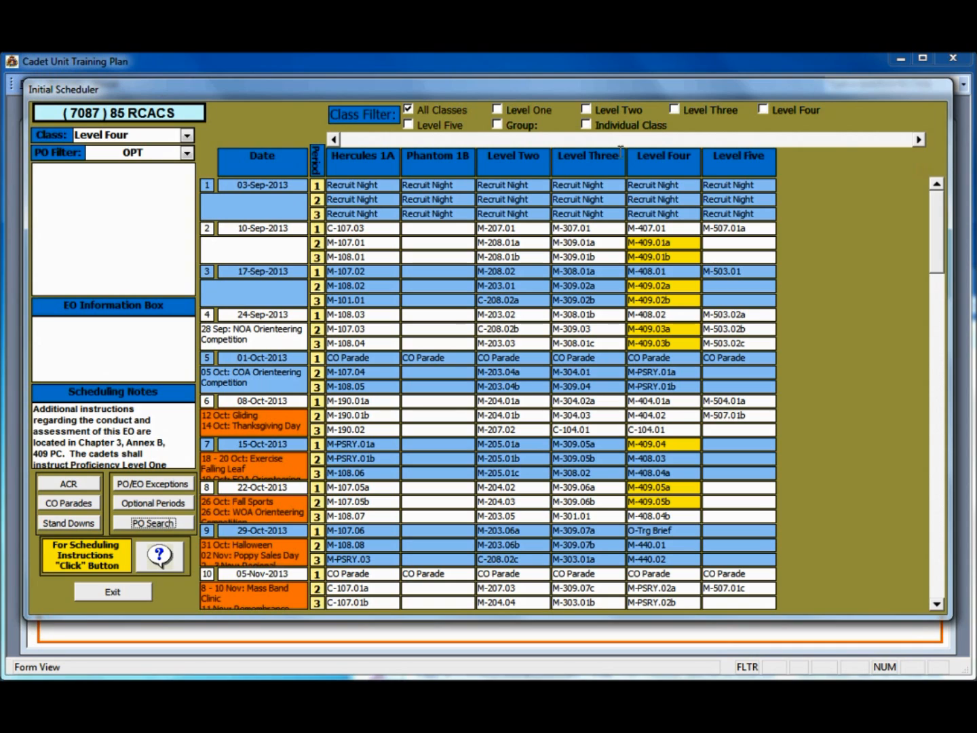
left_click(939, 582)
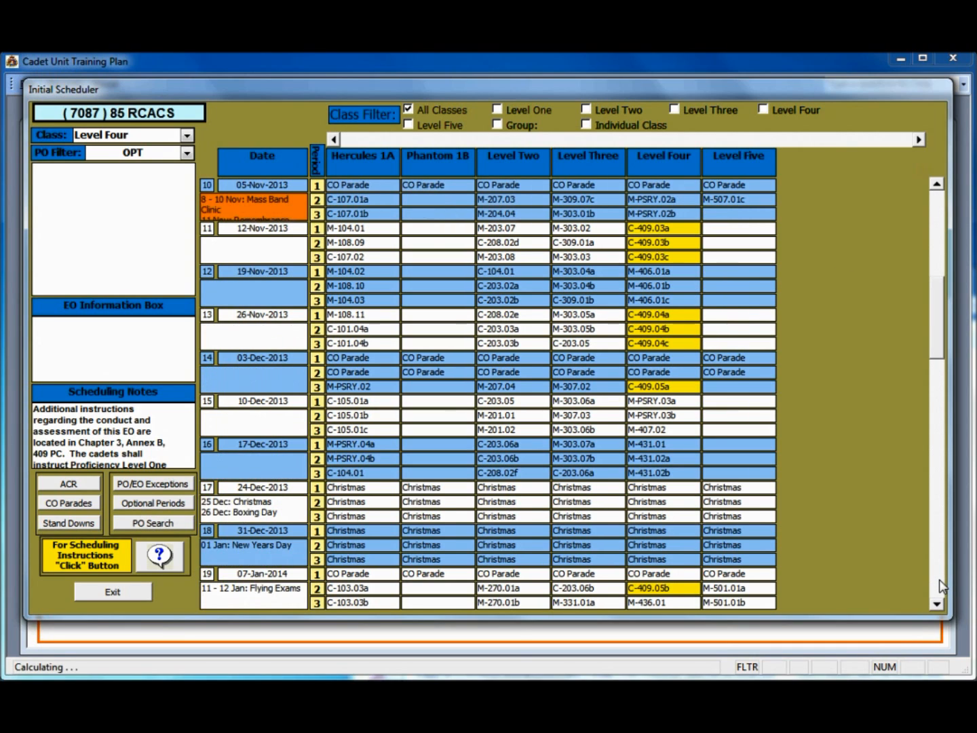
left_click(939, 582)
left_click(941, 583)
left_click(941, 582)
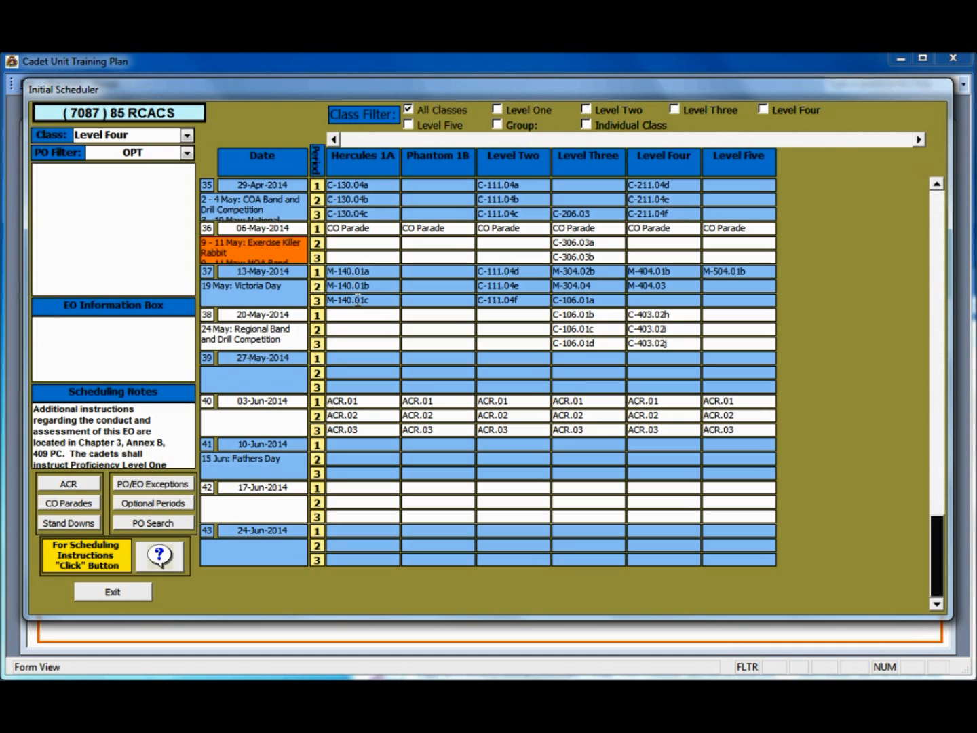
left_click(359, 301)
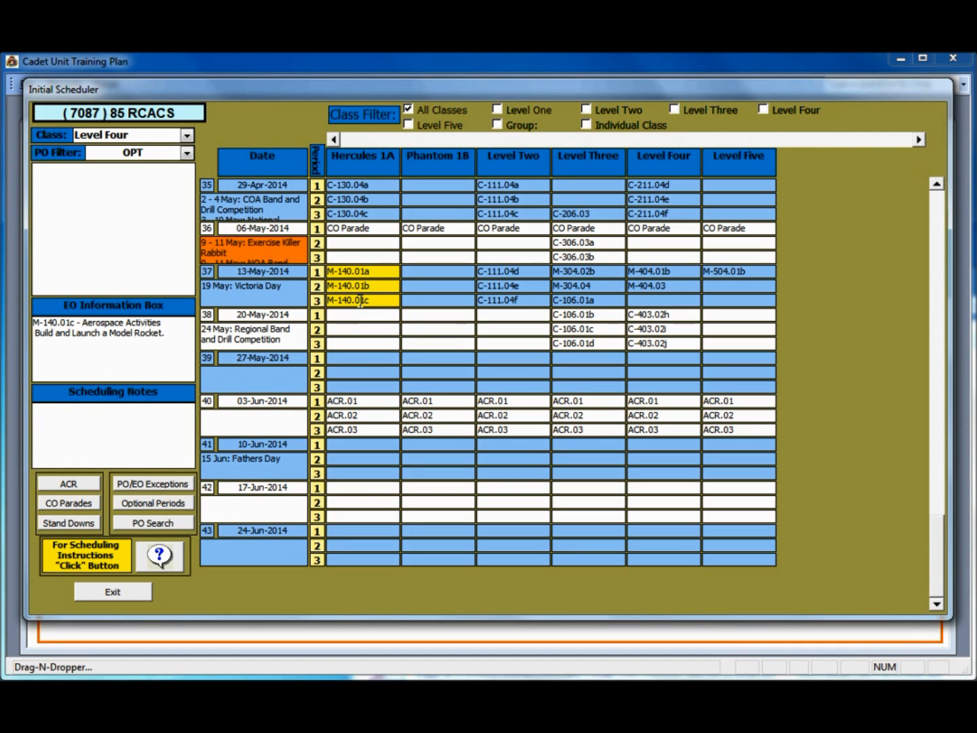
left_click_drag(360, 300, 357, 315)
left_click_drag(357, 315, 356, 312)
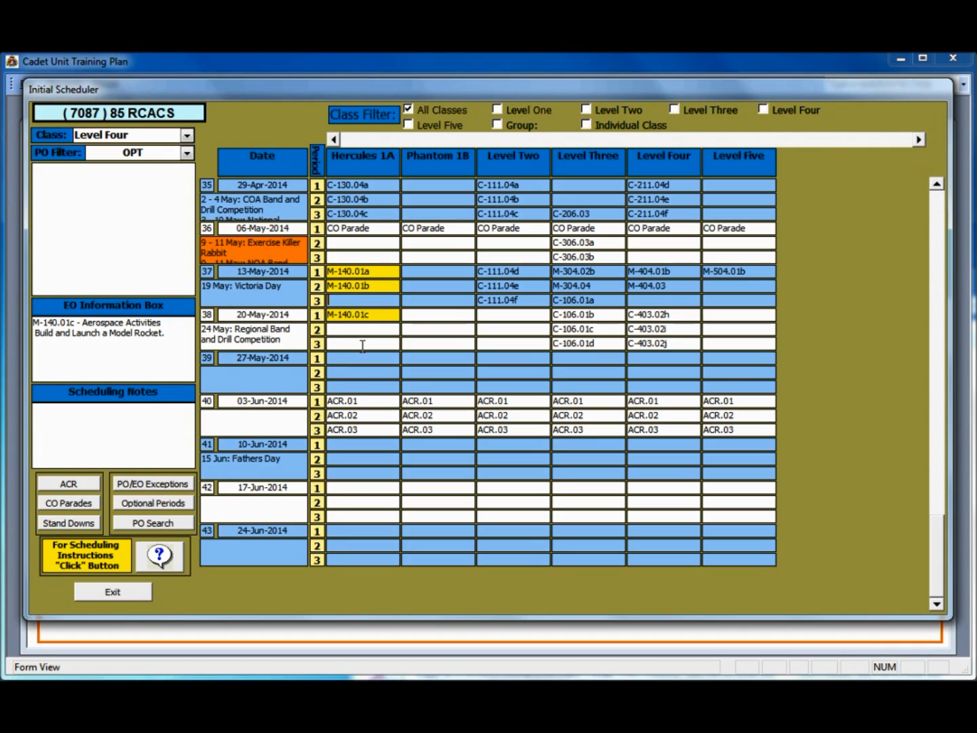
left_click_drag(363, 317, 363, 296)
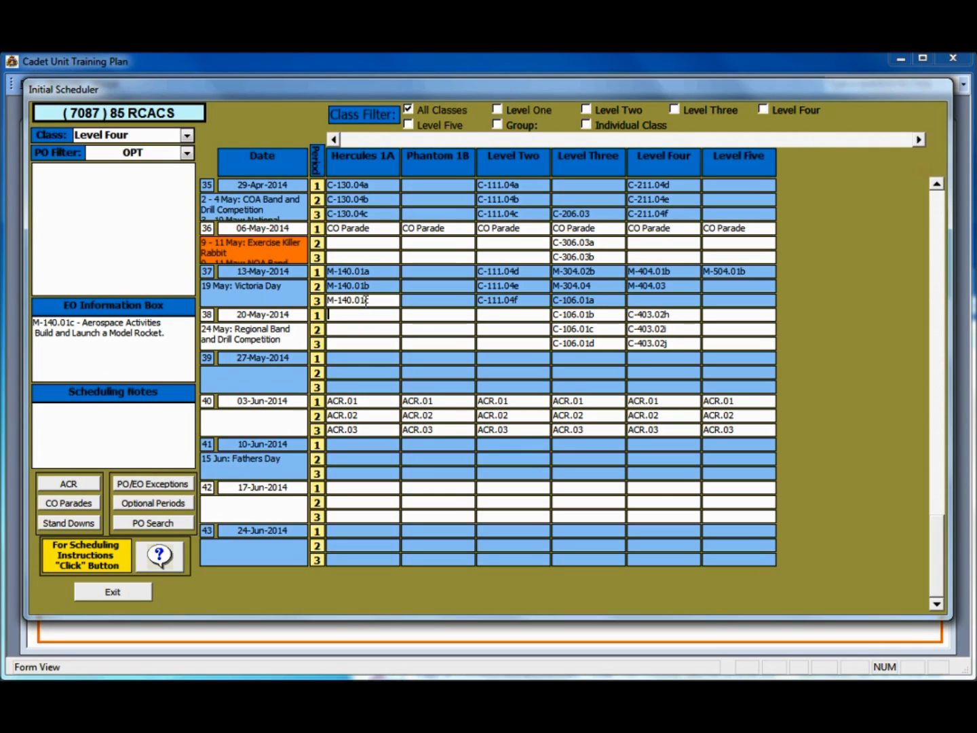
- Swap Hercules 1A's M-140.01c with M-140.01b on 13-May-2014, and swap the two periods back
left_click(365, 303)
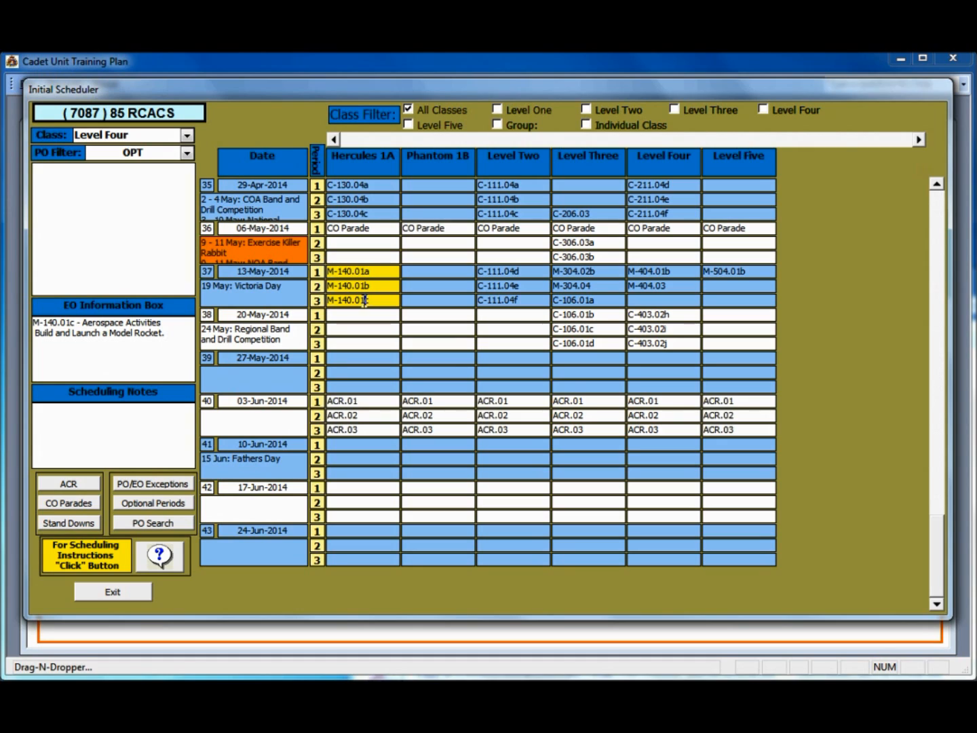
left_click_drag(359, 300, 346, 280)
left_click_drag(345, 282, 346, 283)
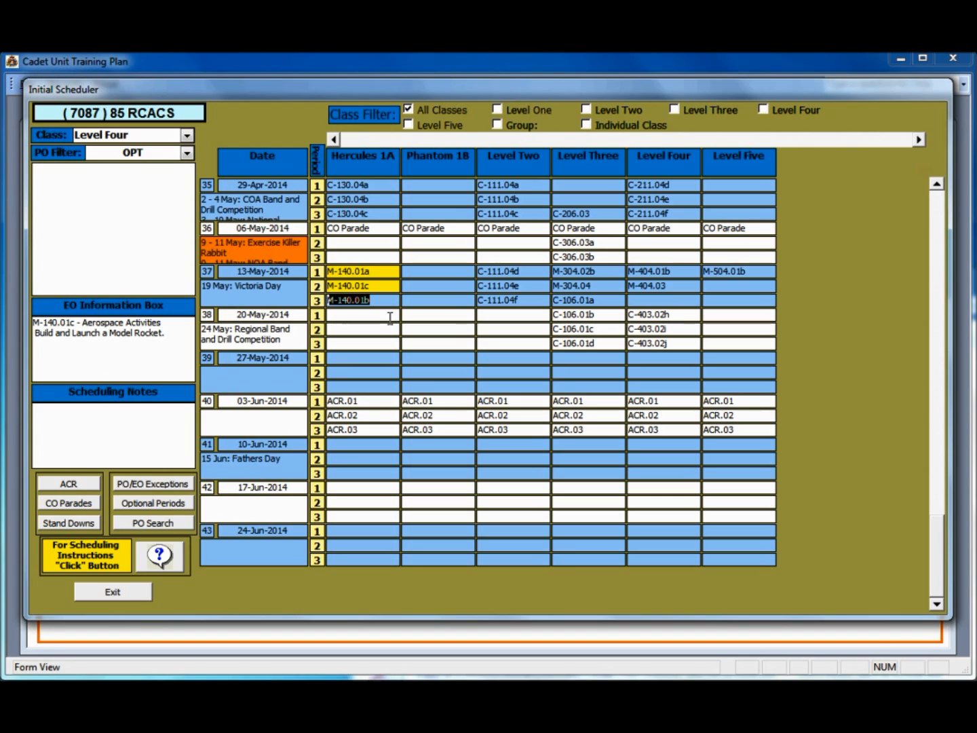
left_click(376, 286)
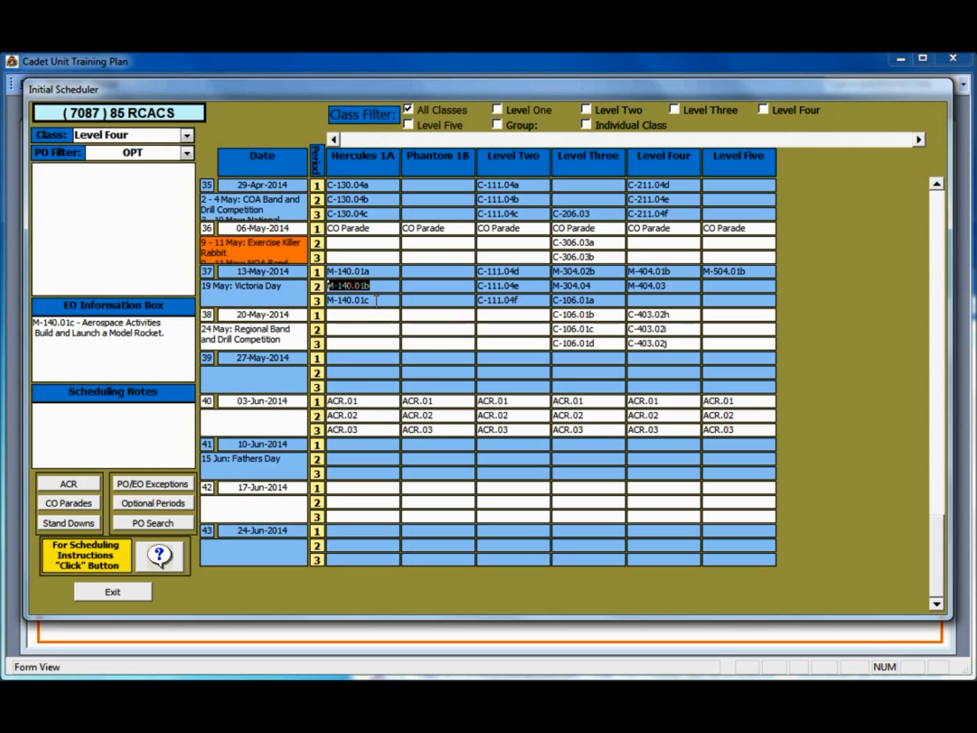
- Move period 1 for all classes from 13-May-2014 to period 1 on 27-May-2014, and return it to 13-May-2014
left_click(319, 272)
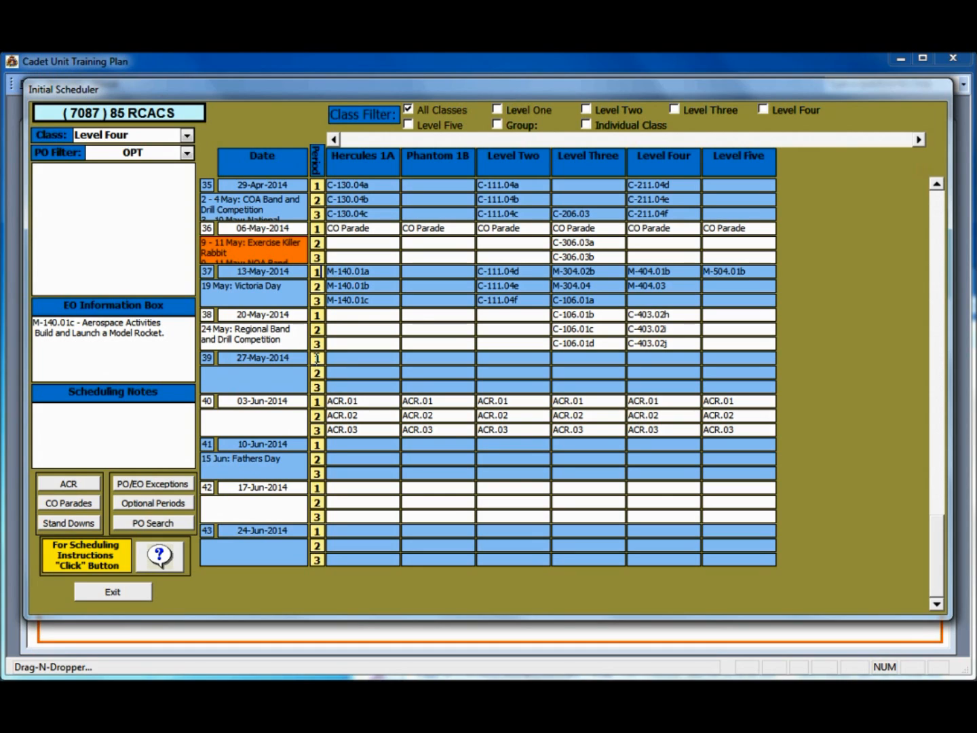
left_click_drag(316, 358, 317, 357)
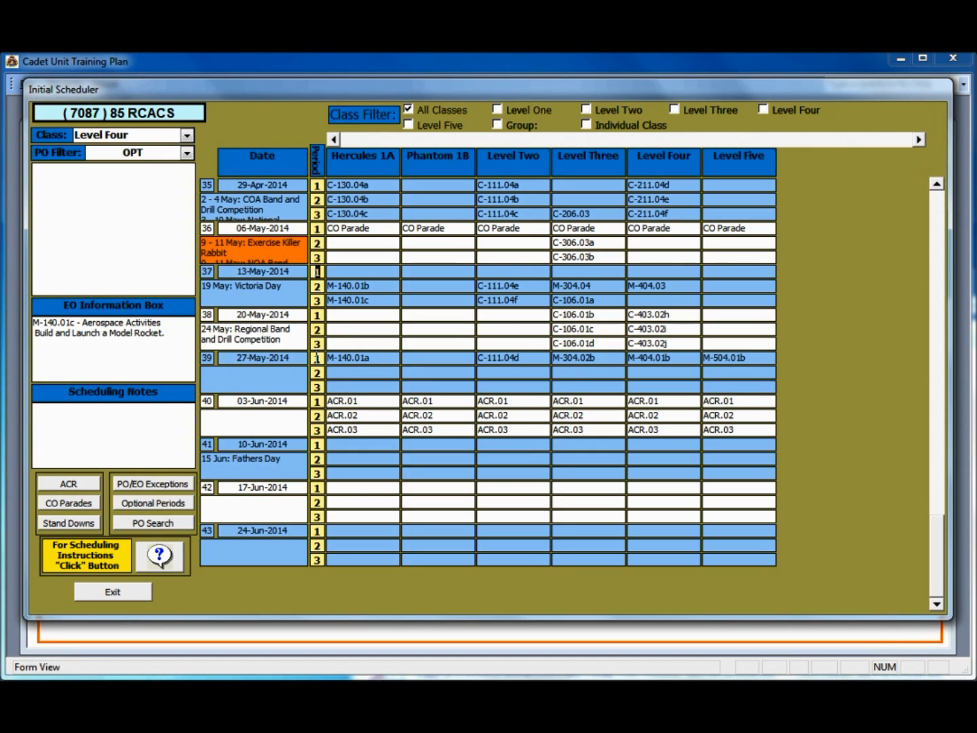
left_click(317, 358)
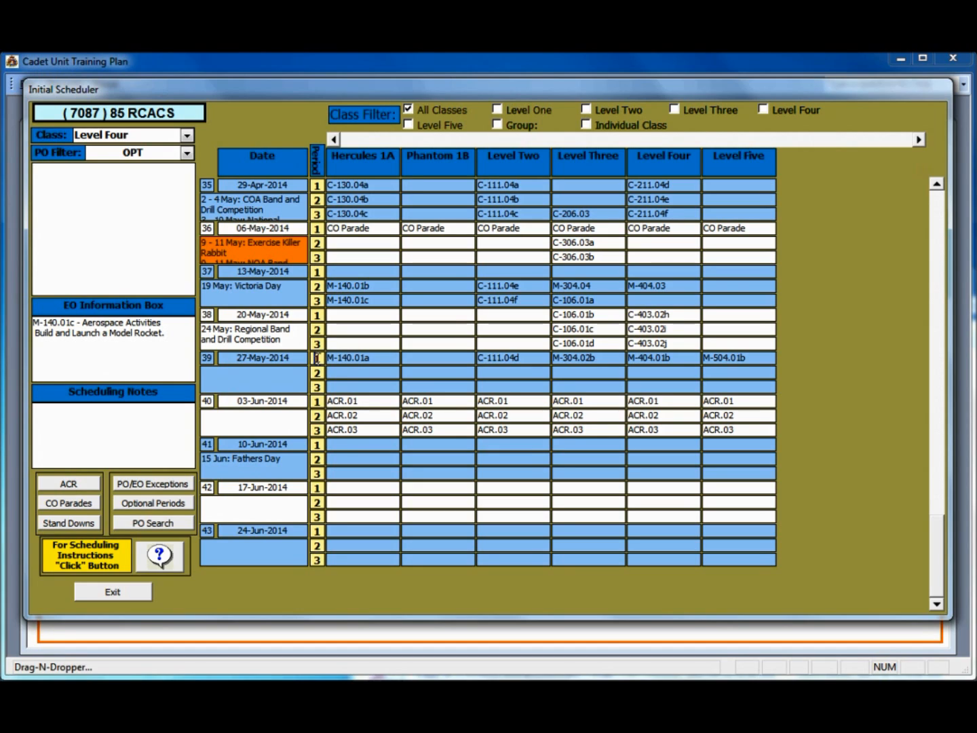
left_click_drag(317, 358, 317, 270)
left_click_drag(317, 270, 317, 272)
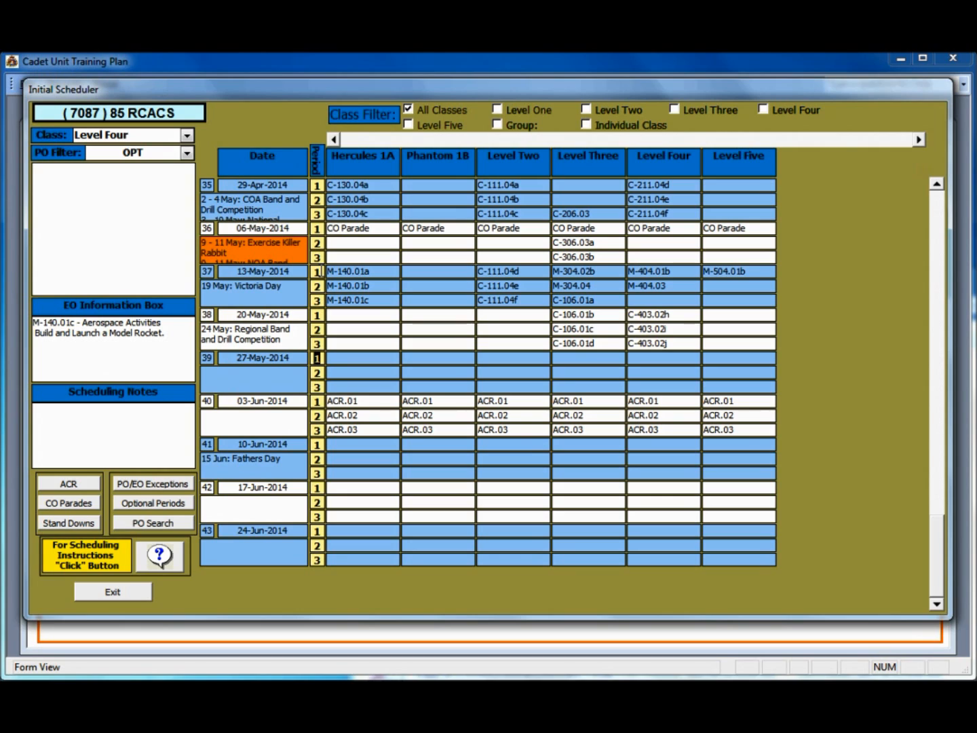
- Swap periods 1 and 3 on 13-May-2014 for all classes, and swap them back
left_click(321, 271)
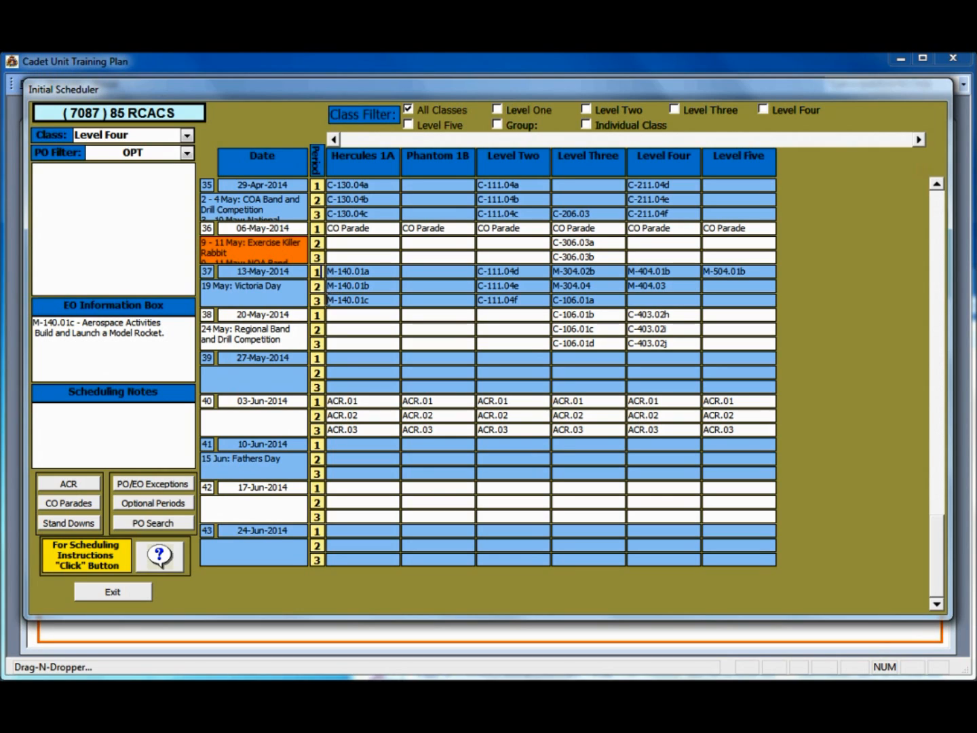
left_click(319, 301)
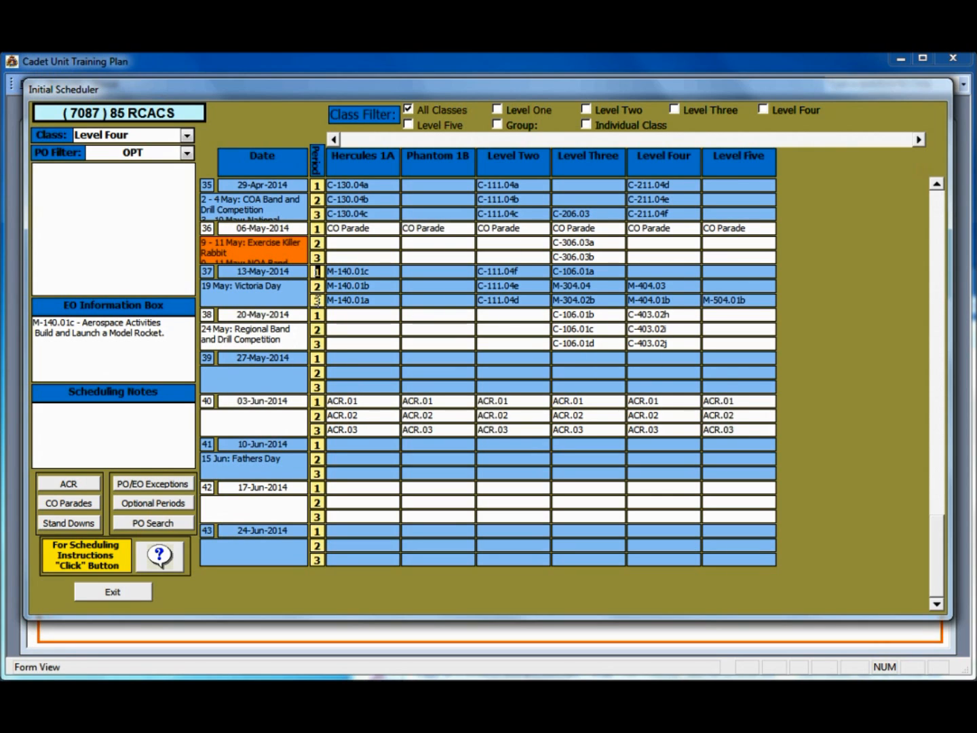
left_click_drag(317, 300, 317, 270)
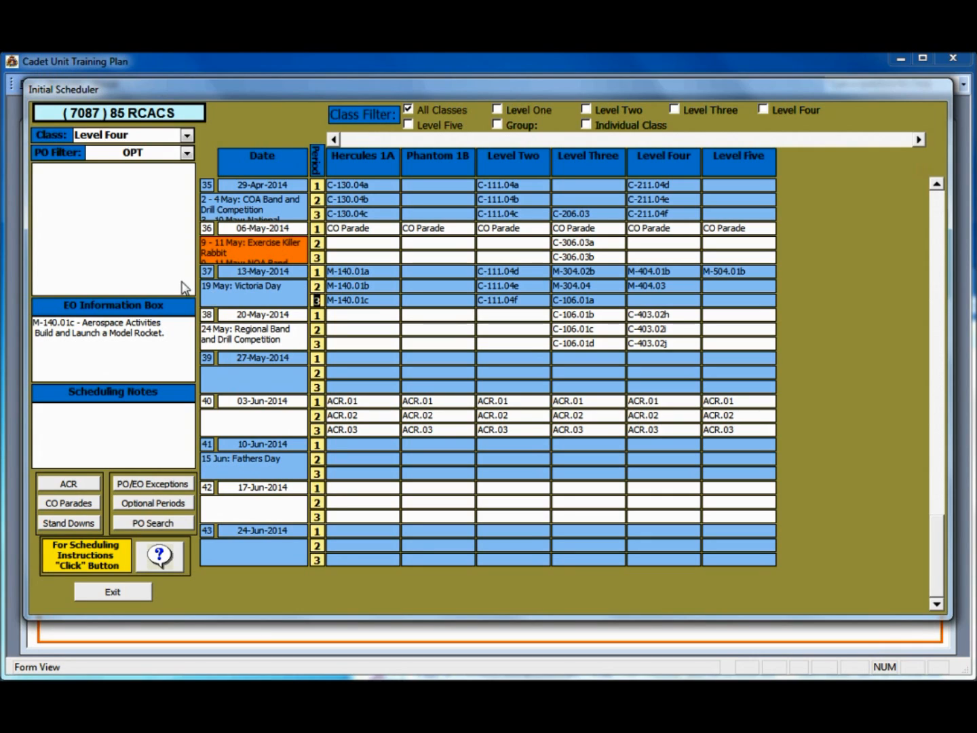
- Move the whole 13-May-2014 training session to 27-May-2014, and restore the original order by swapping sessions through 20-May-2014
left_click(259, 271)
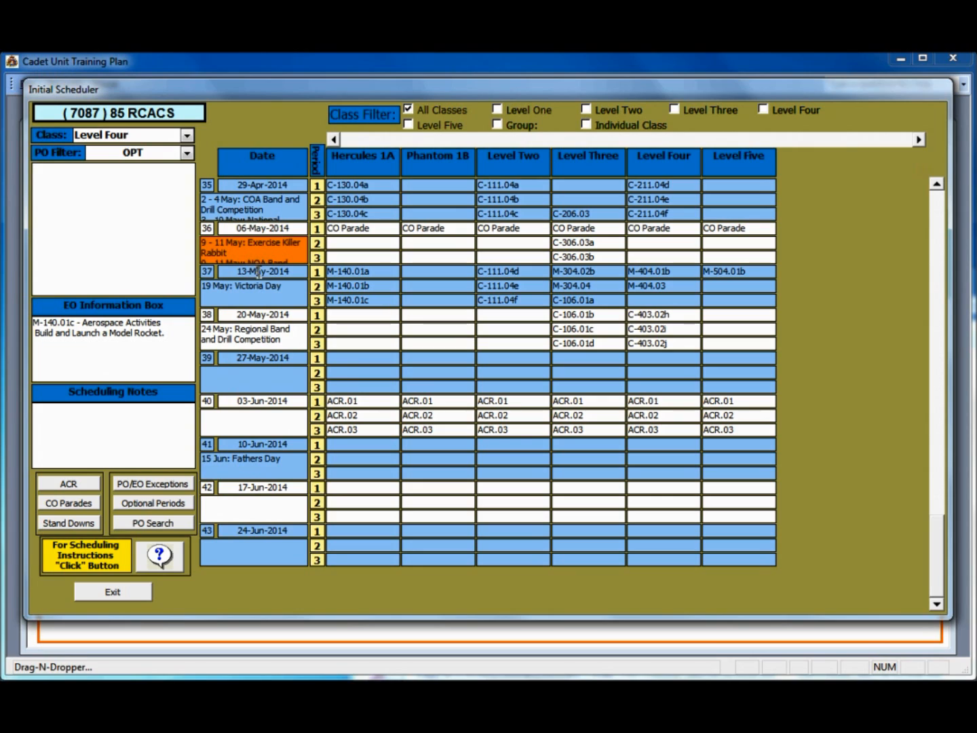
left_click_drag(259, 271, 269, 360)
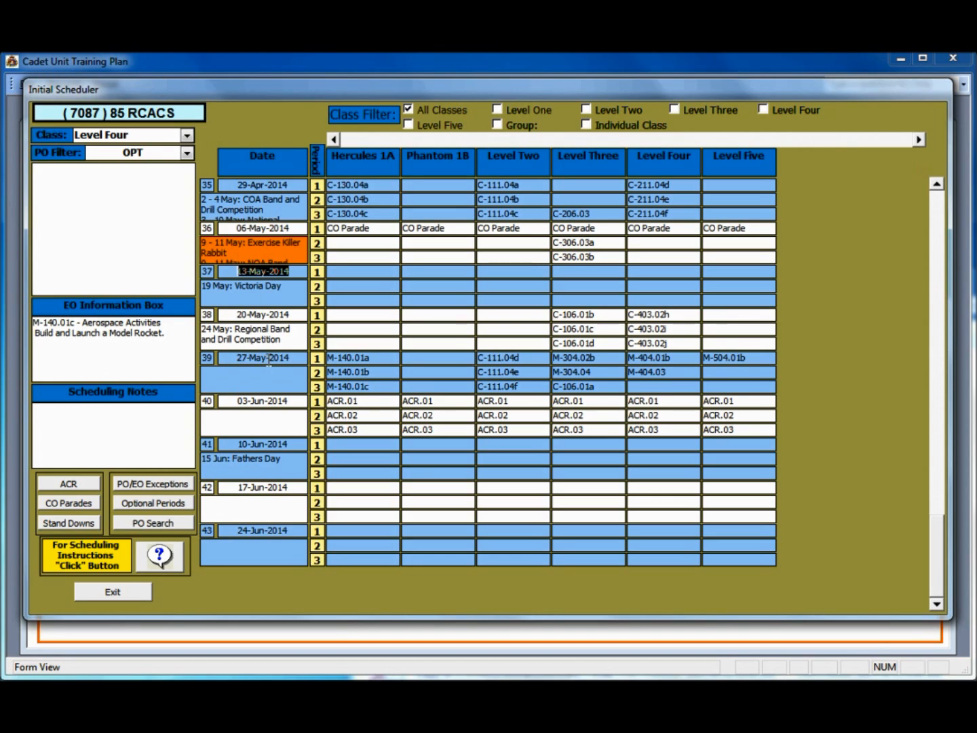
left_click(270, 358)
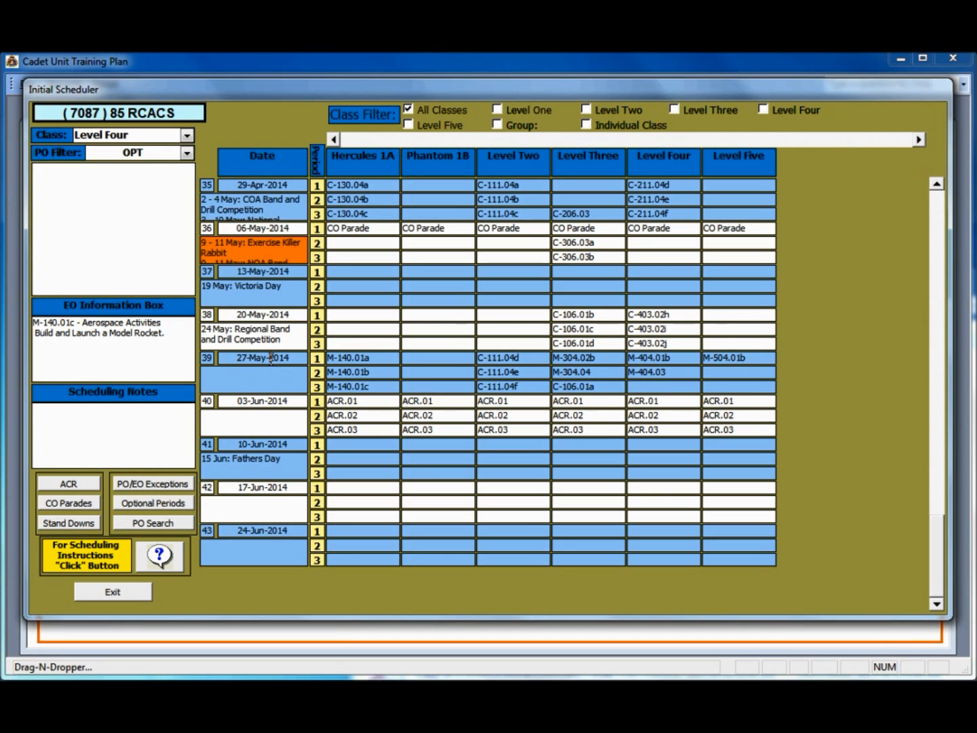
left_click_drag(271, 357, 275, 314)
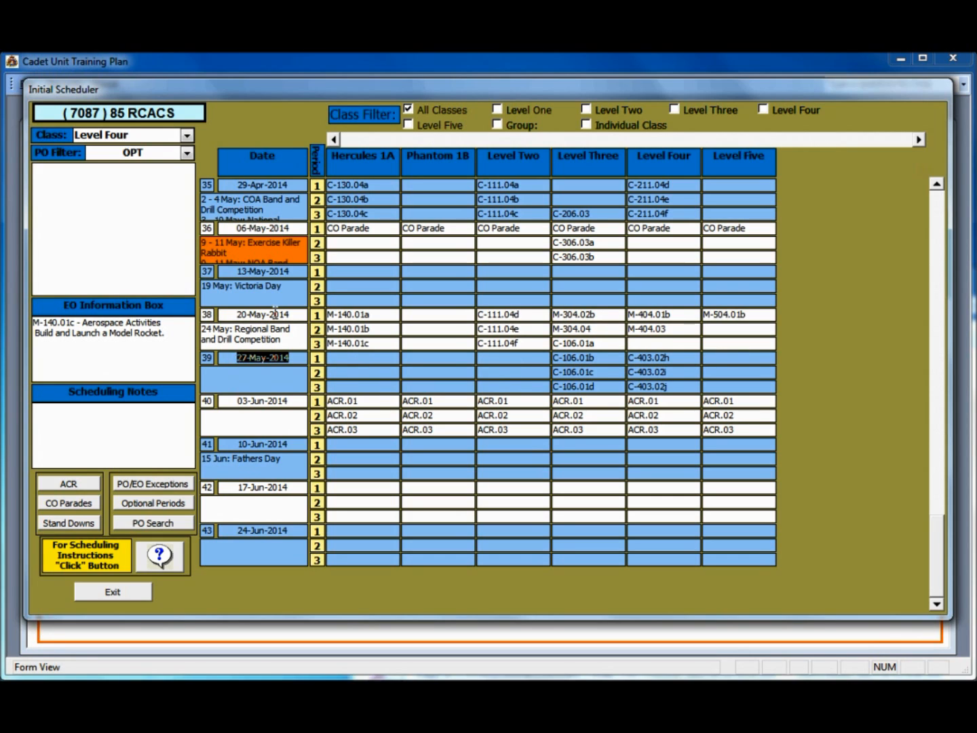
left_click_drag(268, 314, 275, 270)
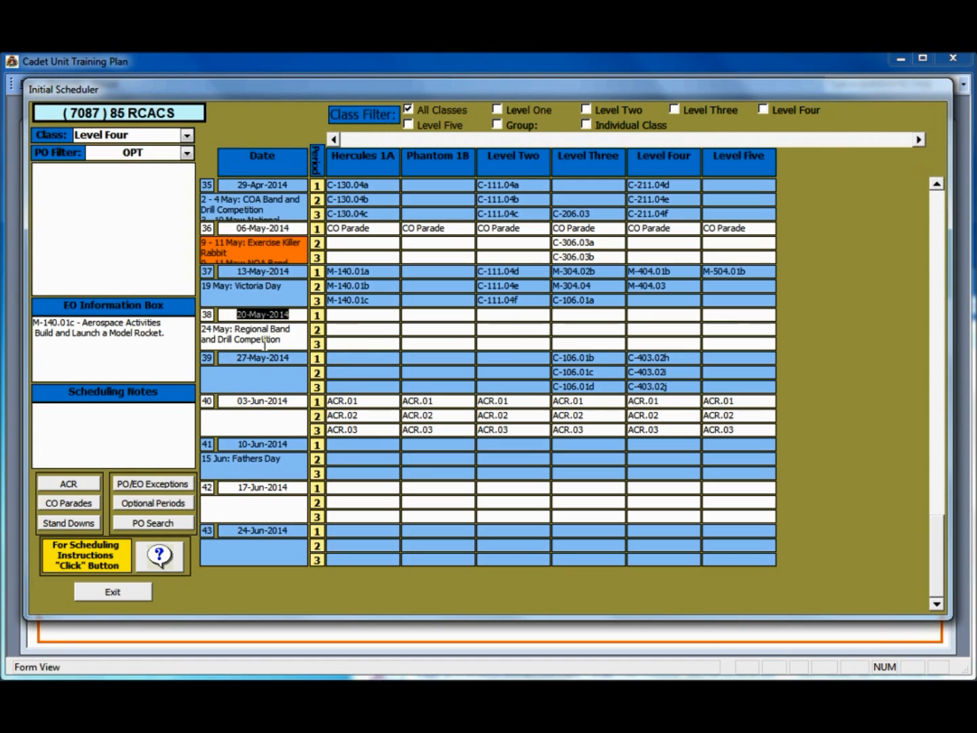
left_click_drag(265, 357, 270, 314)
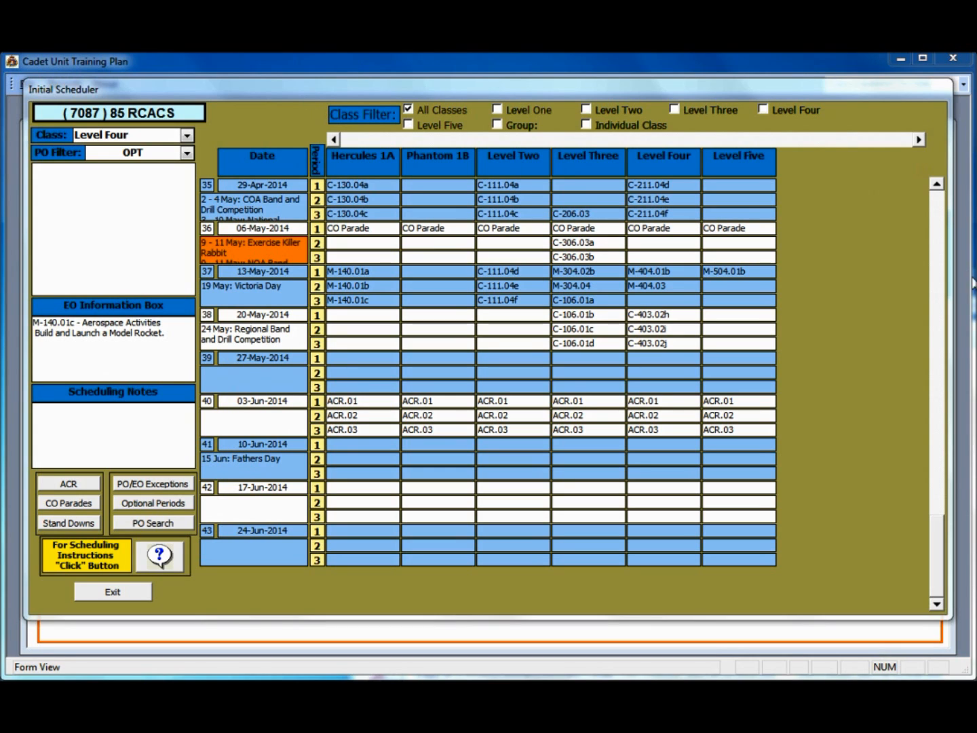
- Filter the schedule to Level One and Level Three from the start of the year, and restore the All Classes view
left_click_drag(937, 527, 950, 191)
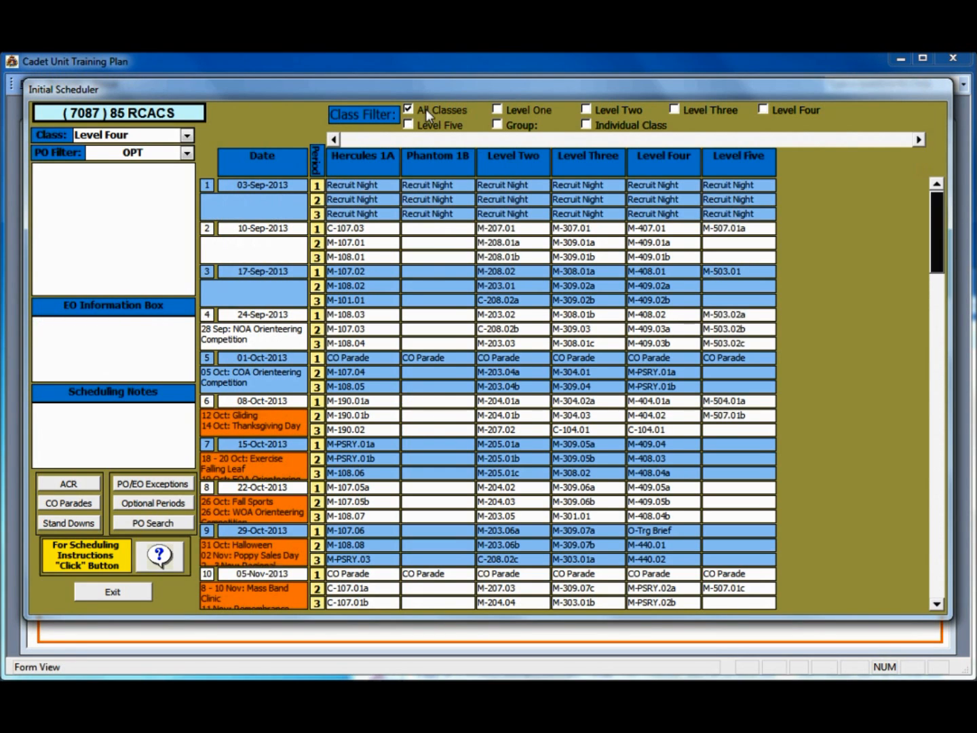
left_click(501, 107)
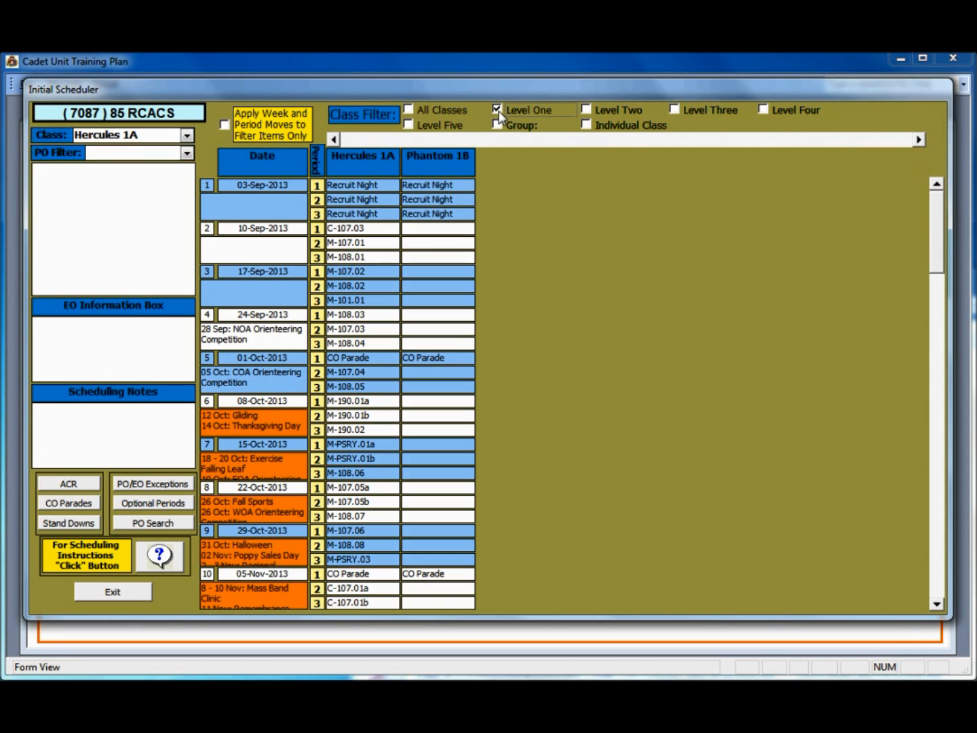
left_click(676, 110)
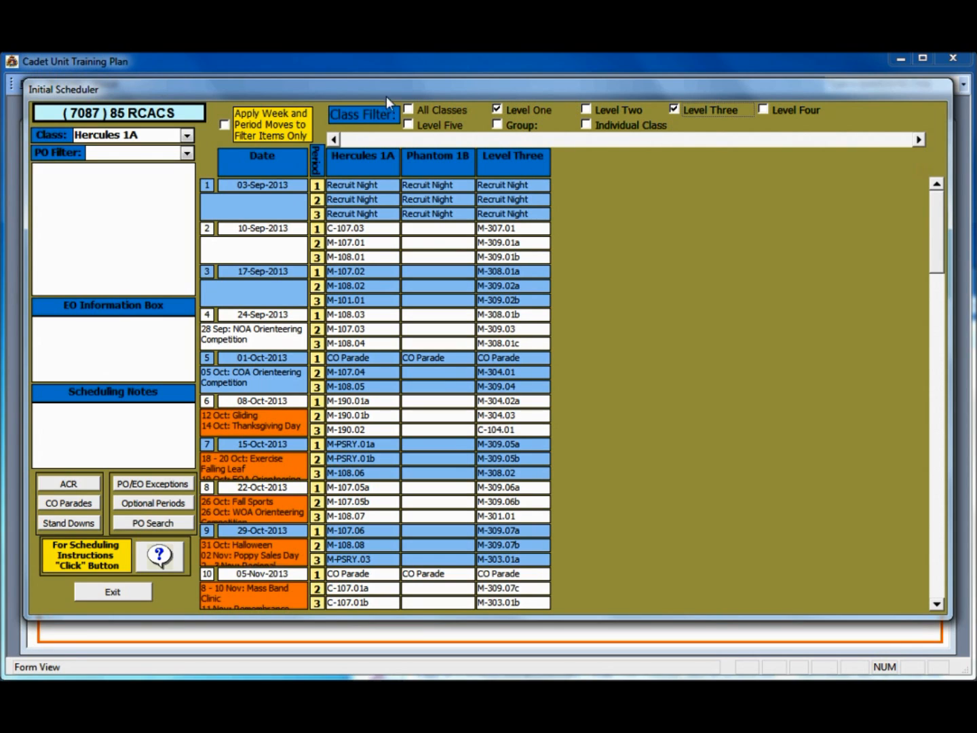
left_click(407, 110)
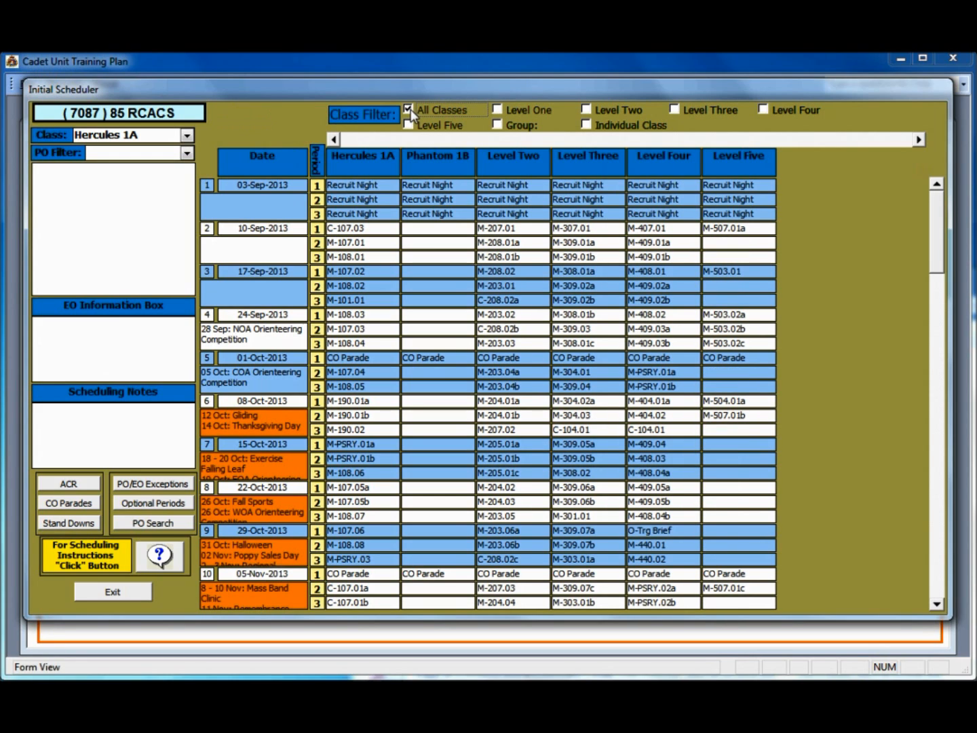
- Filter the schedule by class group to display only the Junior group
left_click(497, 124)
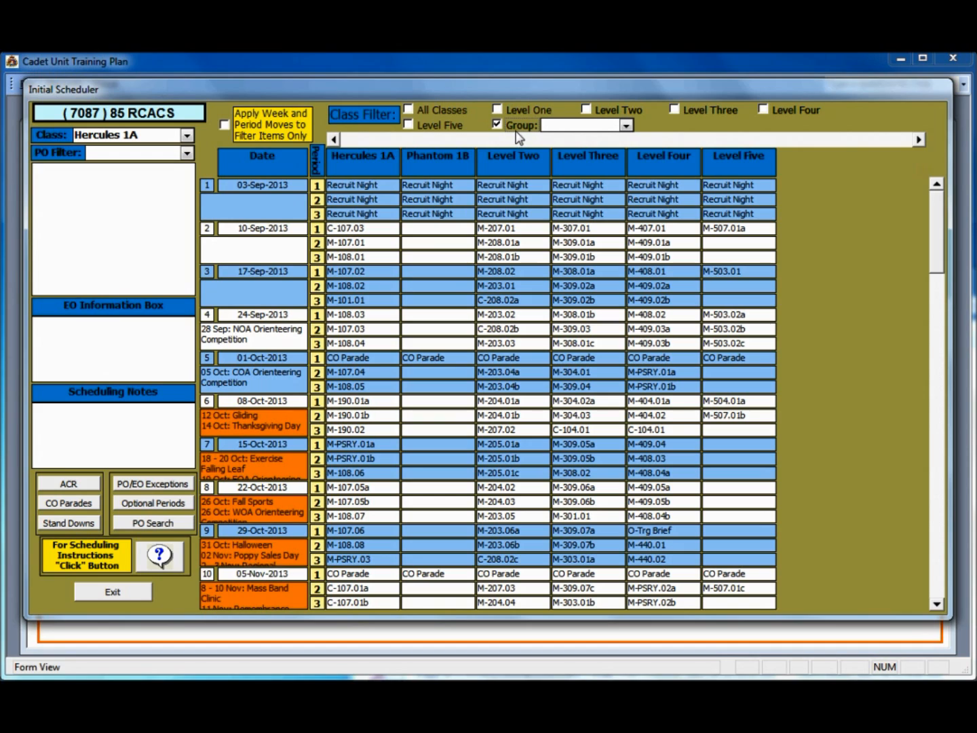
left_click(626, 127)
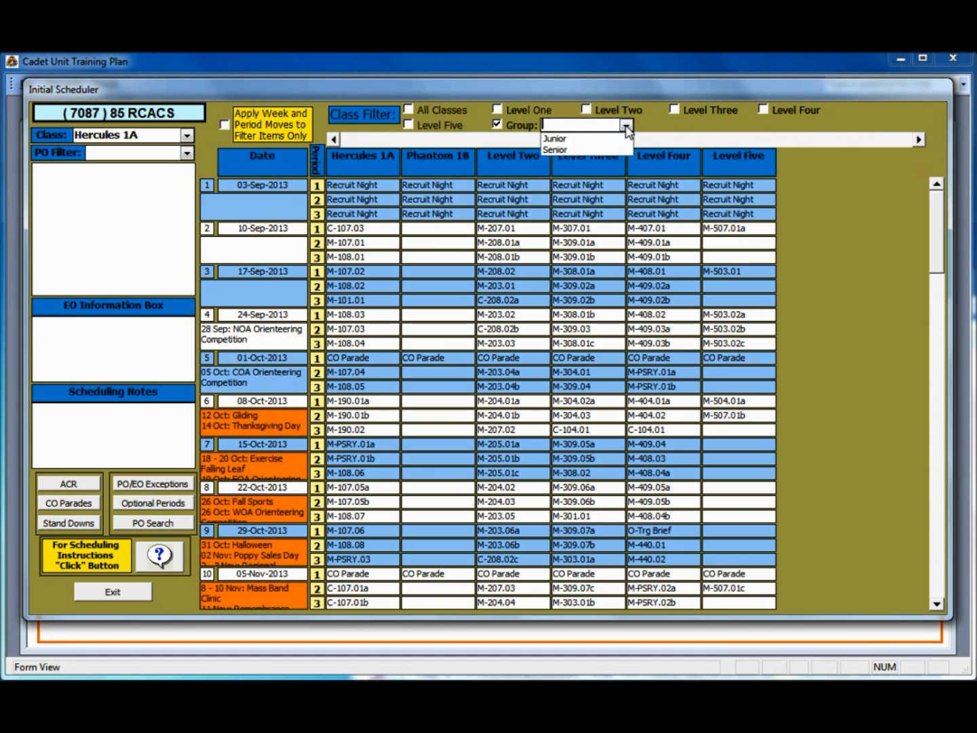
left_click(568, 139)
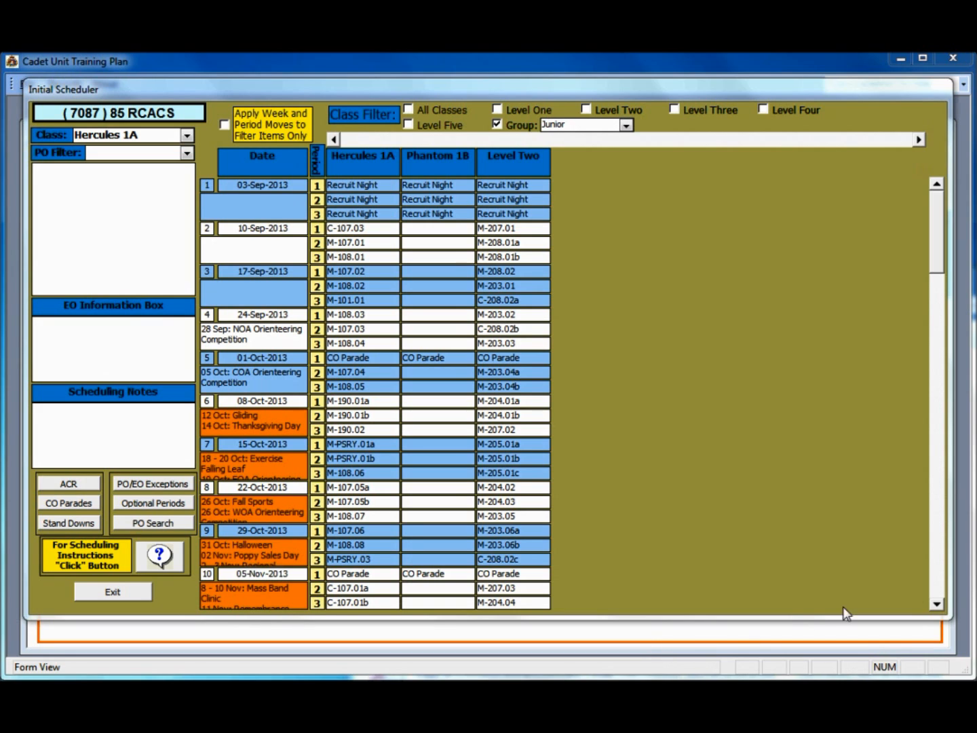
- Move the 13-May-2014 session to 20-May-2014 without limiting the move to filtered items, and display all classes again
left_click(940, 575)
left_click(939, 576)
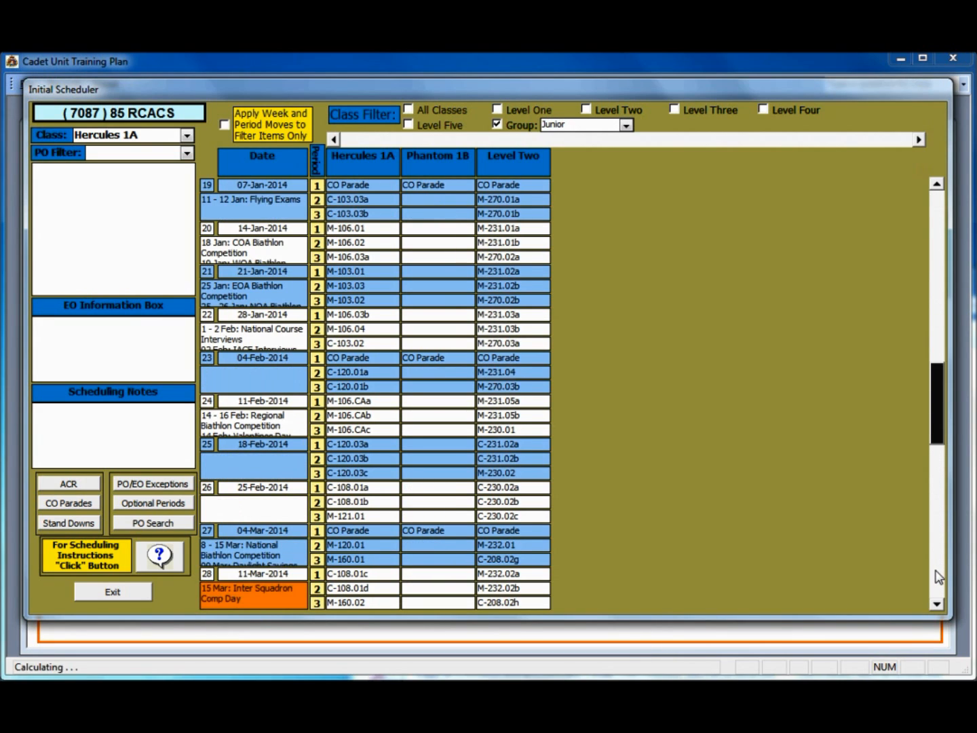
left_click(940, 576)
left_click(937, 576)
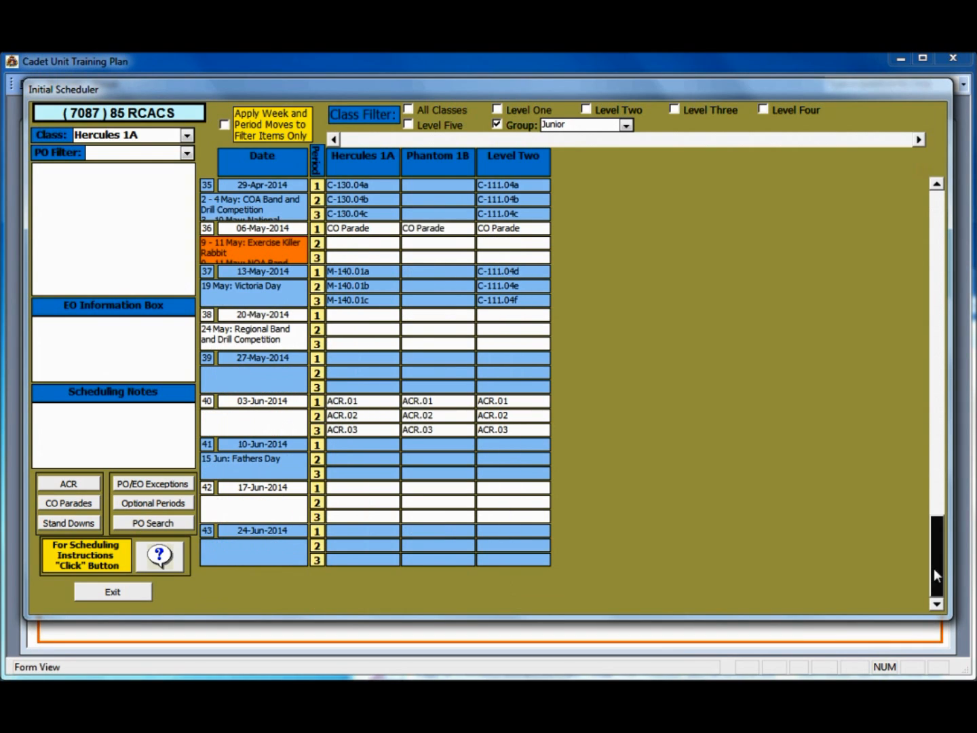
left_click(266, 272)
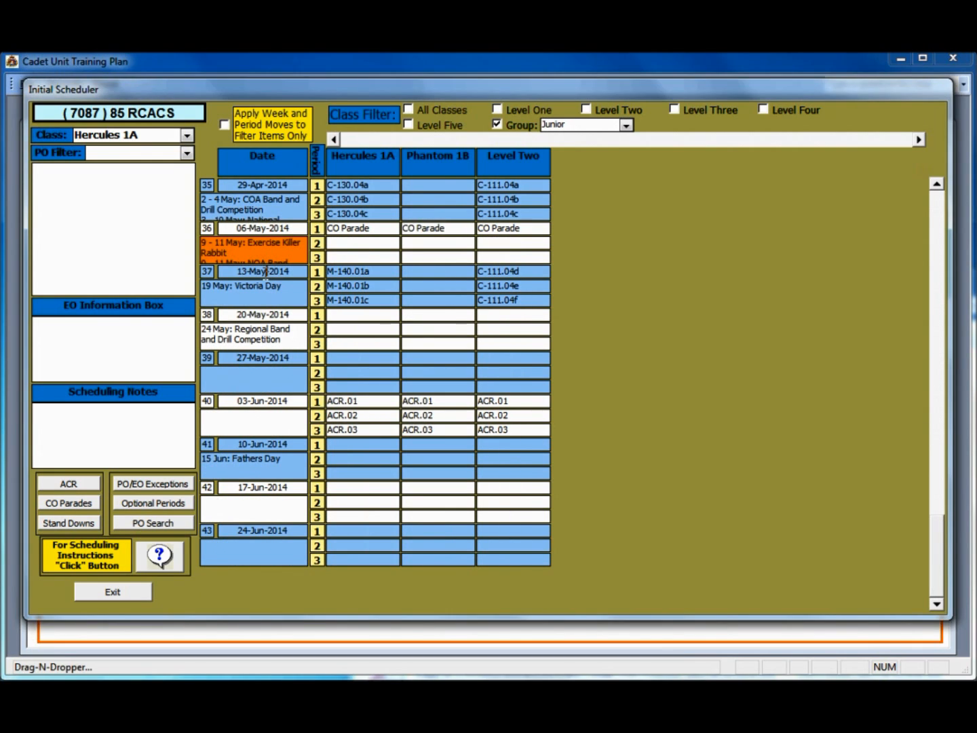
left_click_drag(266, 271, 261, 319)
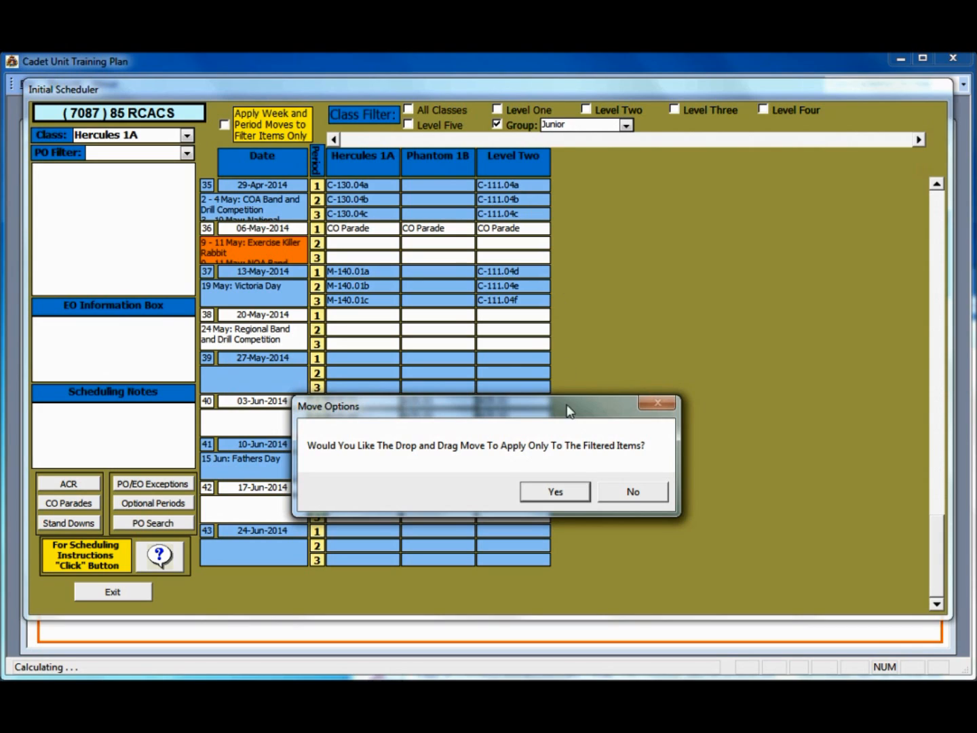
left_click(621, 492)
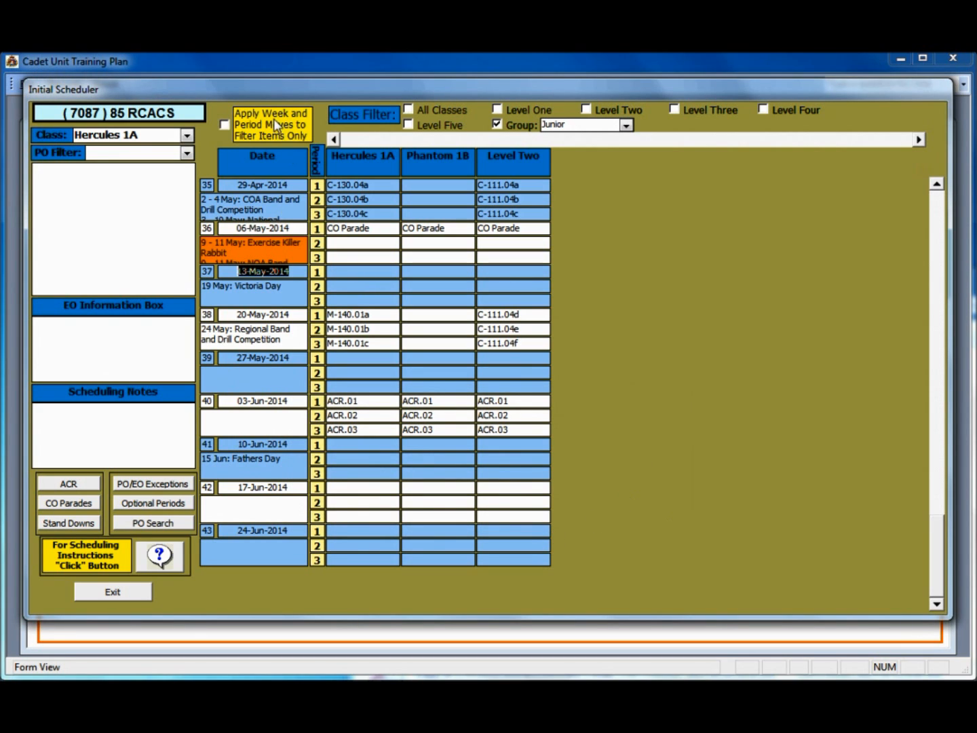
left_click(408, 110)
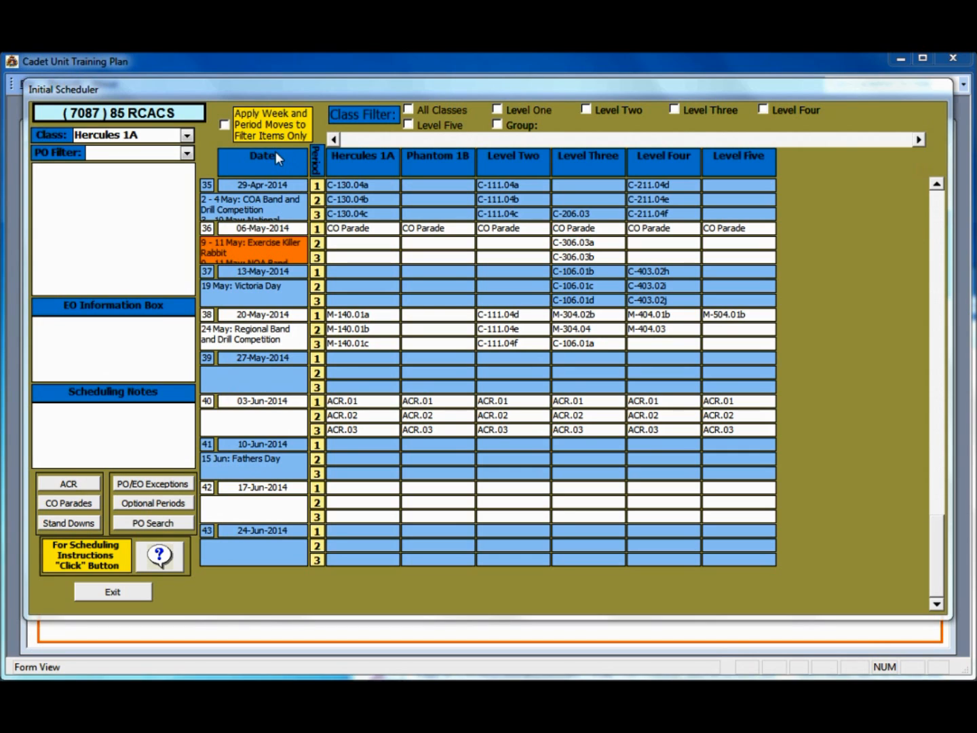
- Copy the whole Hercules 1A schedule onto Phantom 1B, accepting the change to Phantom 1B's un-scheduled classes
left_click(940, 204)
left_click(940, 203)
left_click(940, 206)
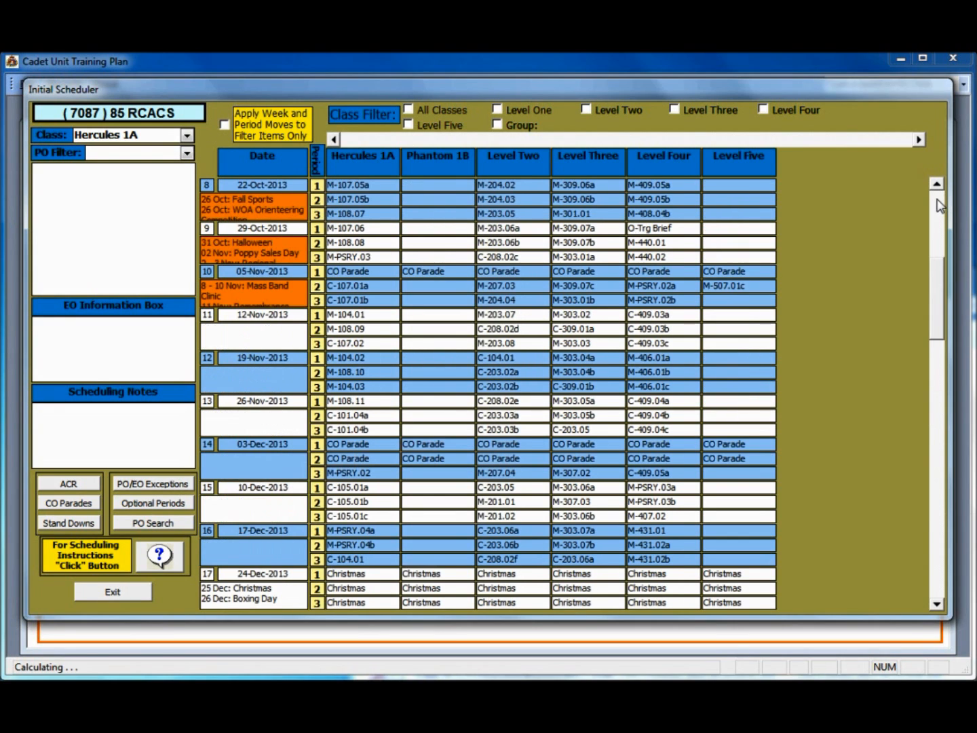
left_click(940, 206)
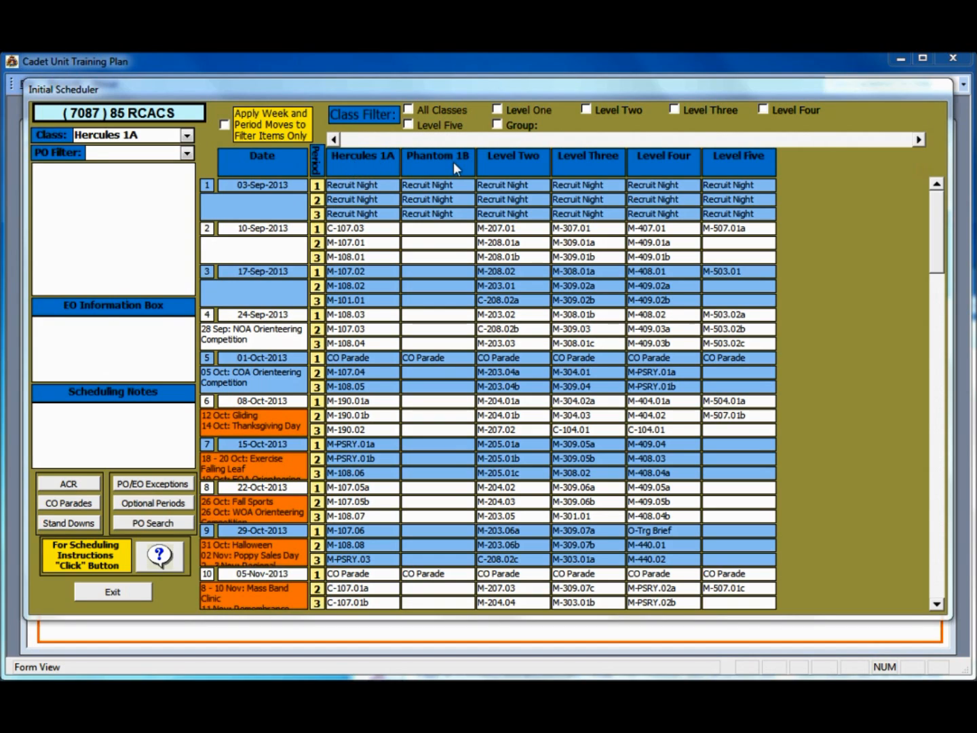
left_click(356, 163)
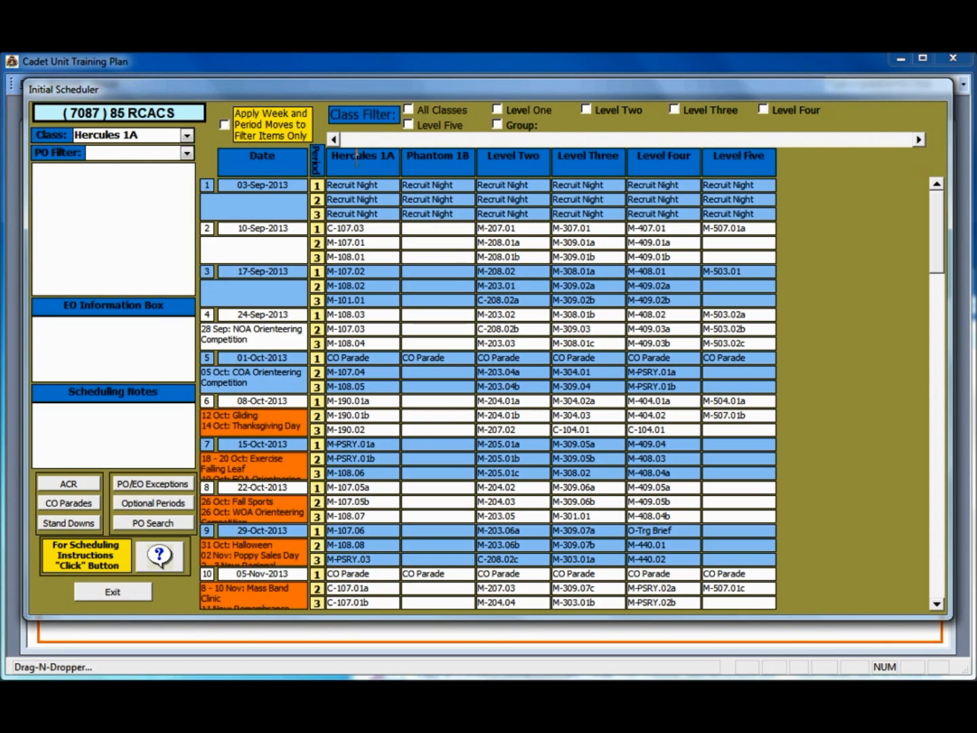
left_click_drag(356, 159, 449, 167)
left_click_drag(448, 167, 447, 166)
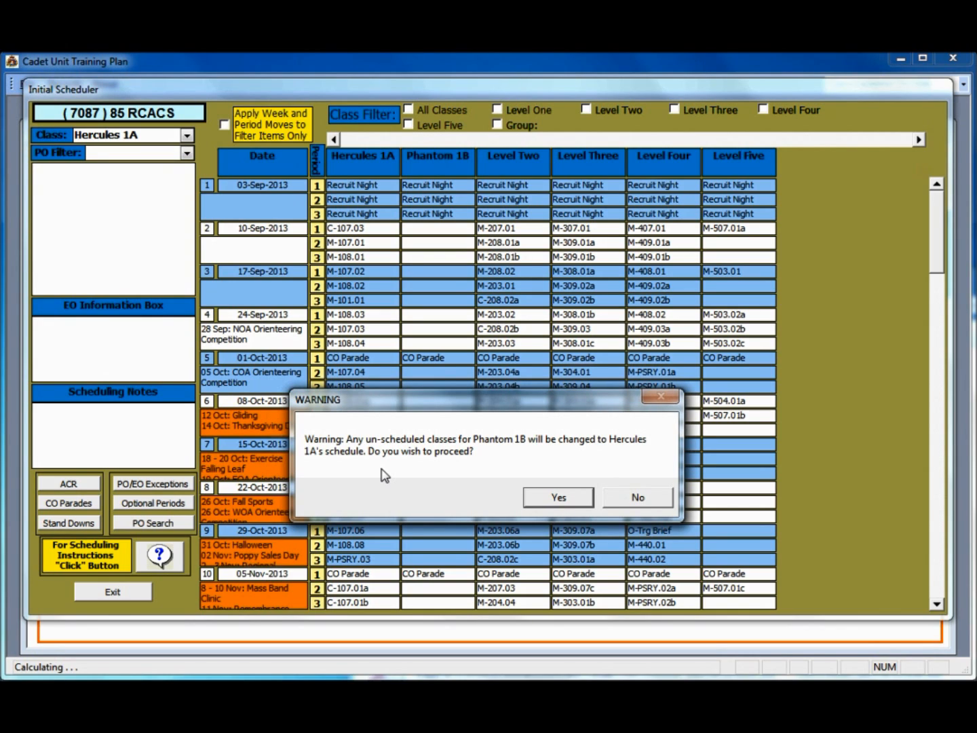
left_click(554, 499)
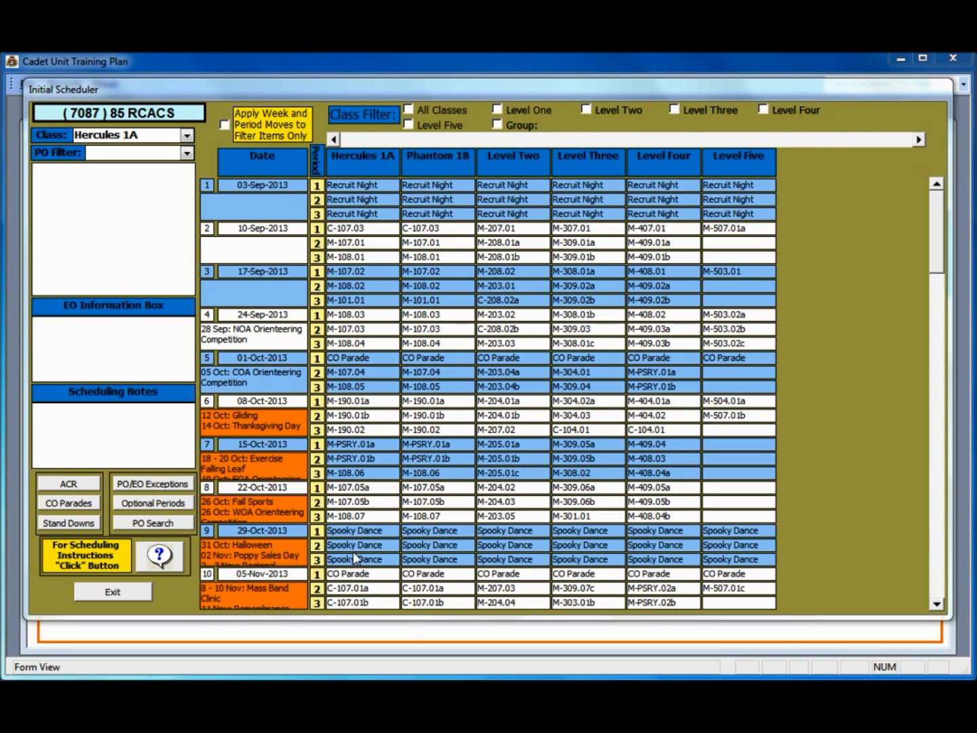
- Reset the 29-Oct-2013 session for all levels and empty its Spooky Dance contents
left_click(243, 528)
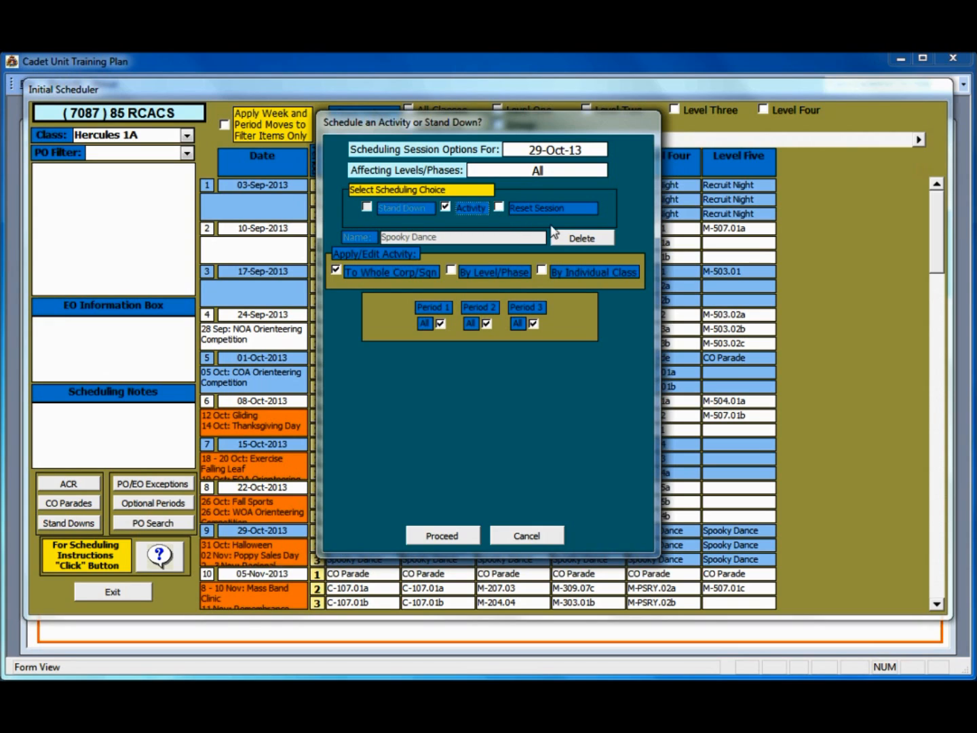
left_click(499, 207)
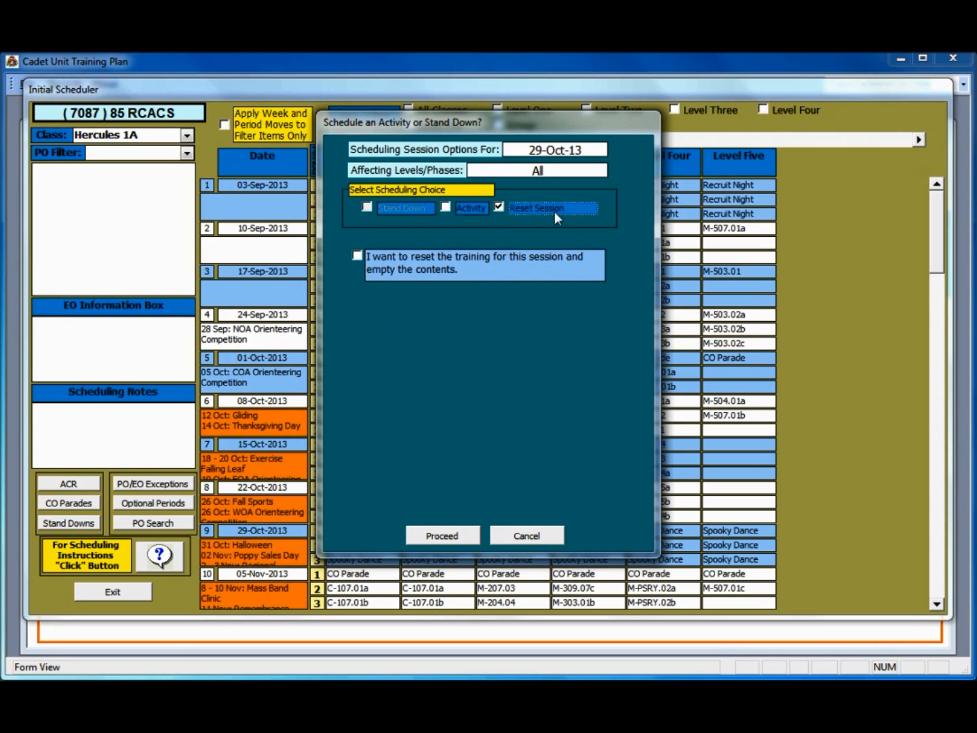
left_click(358, 257)
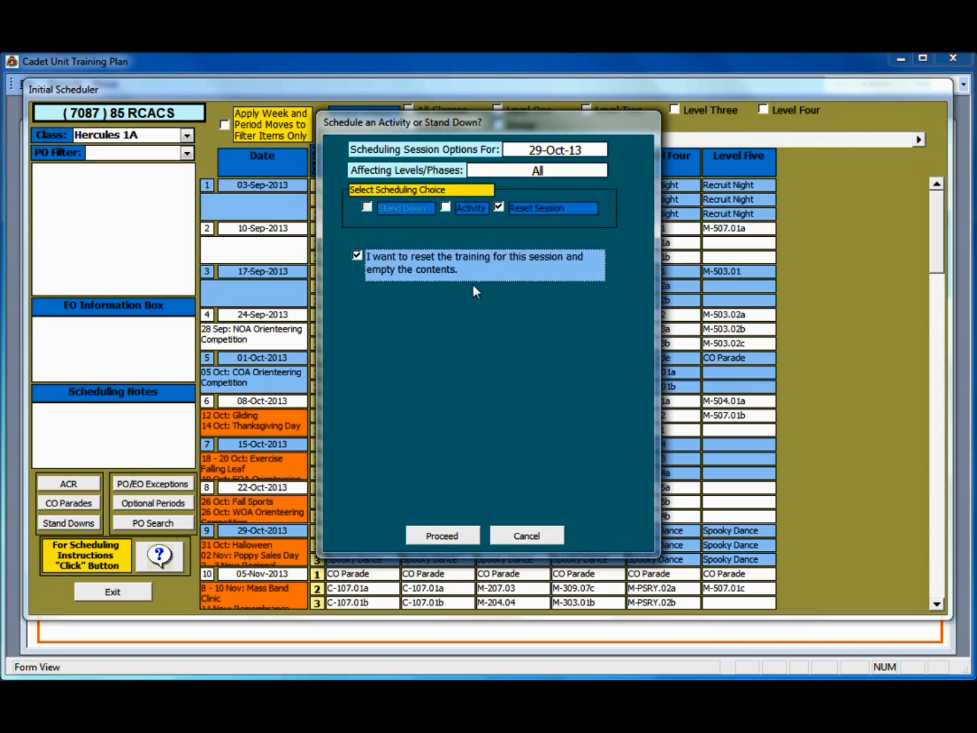
left_click(456, 538)
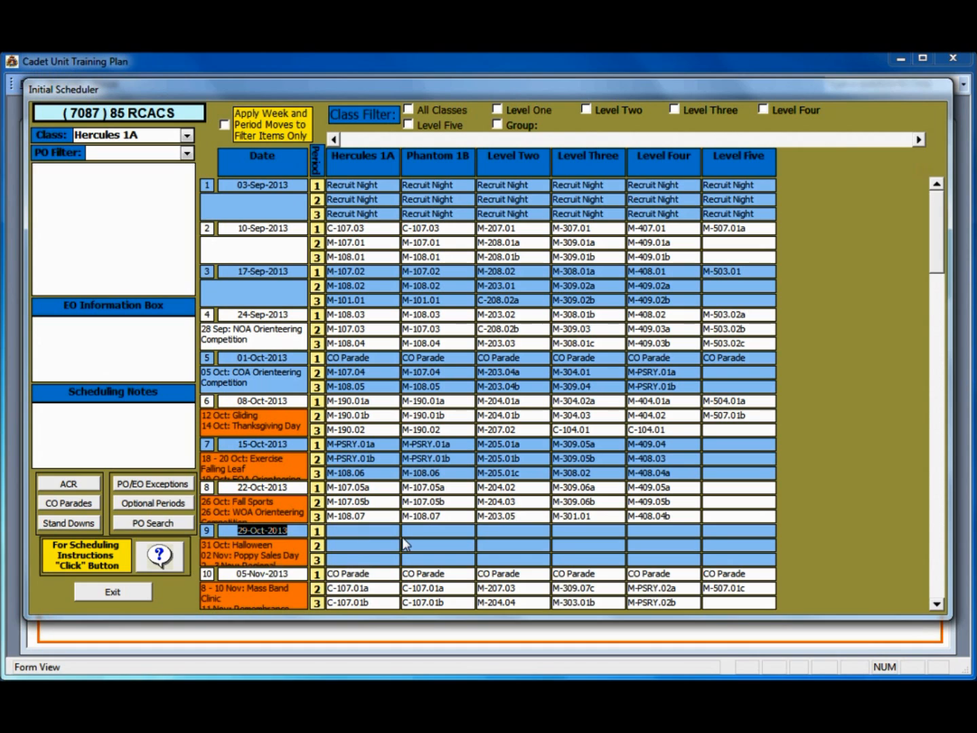
- Schedule a stand down named "Stand Down" for all levels on 29-Oct-2013, and review its session options without changing them
double_click(263, 531)
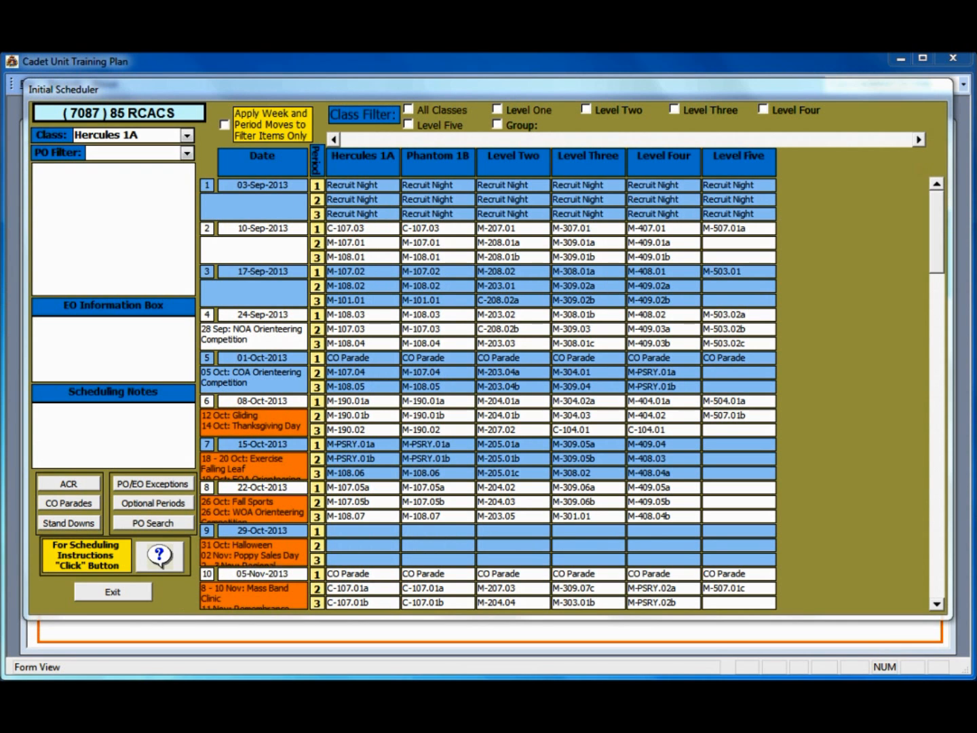
double_click(252, 530)
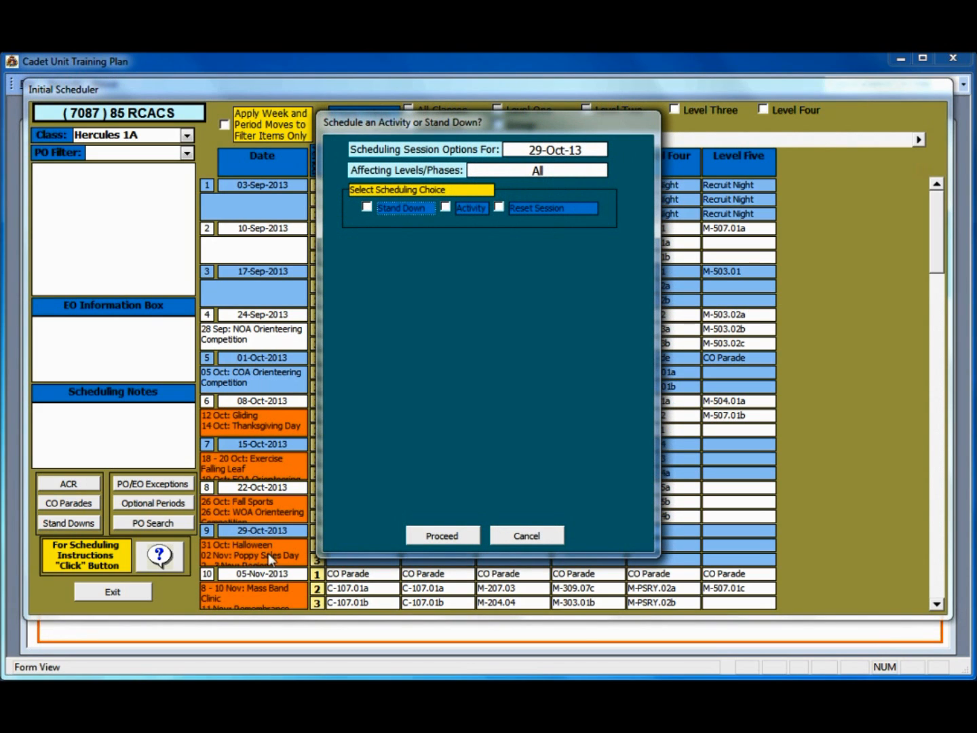
left_click(368, 207)
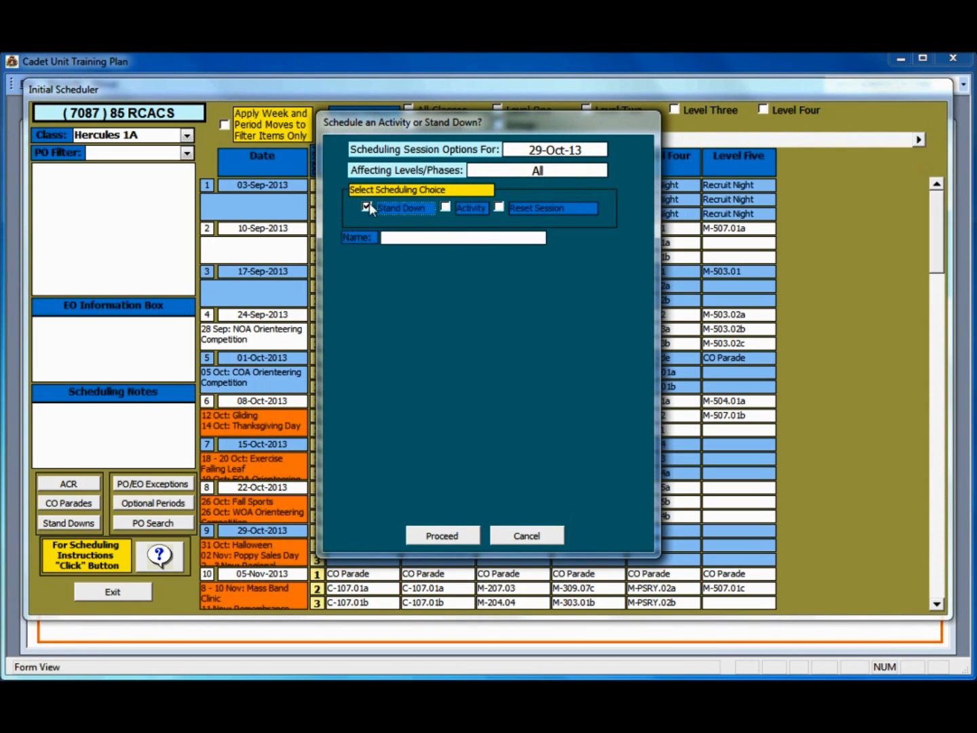
key("Tab")
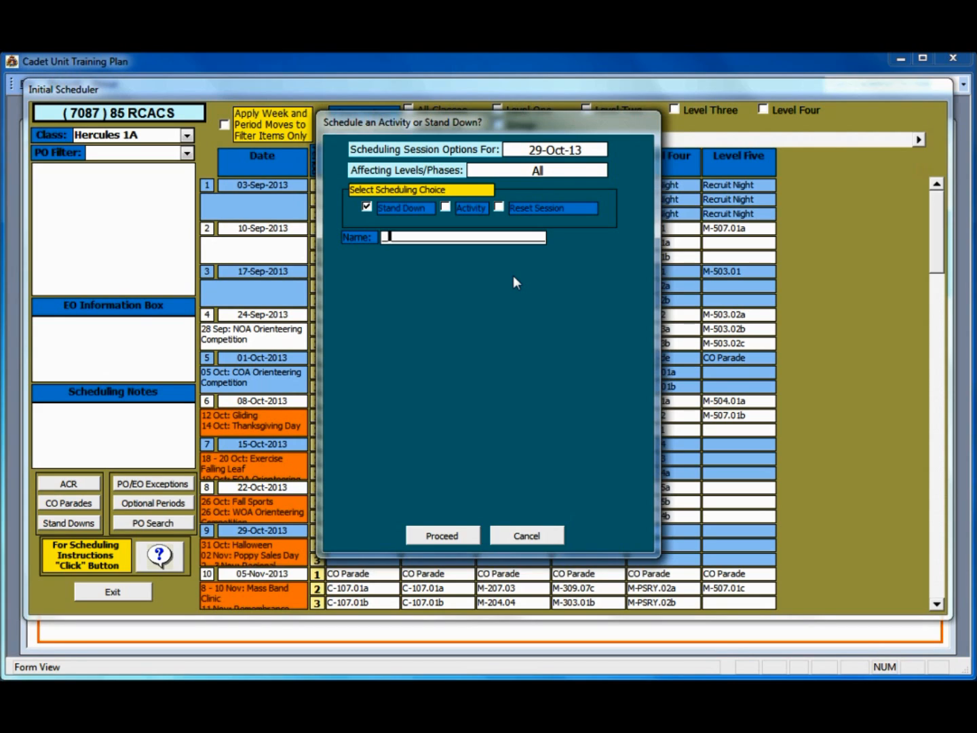
type("Stand Down")
left_click(453, 536)
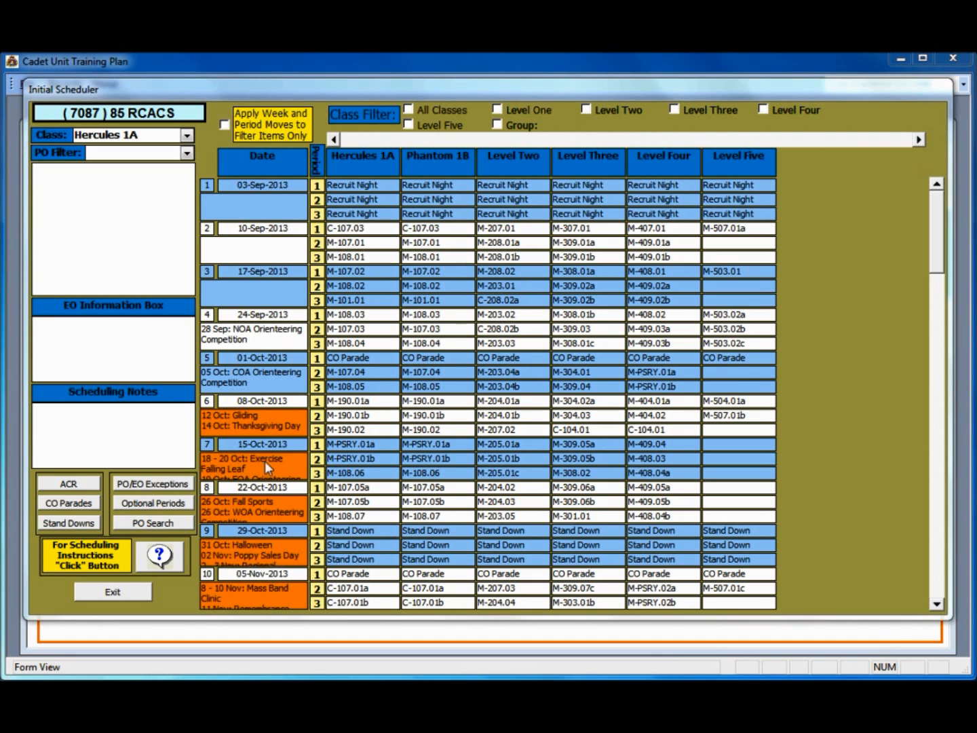
left_click(251, 529)
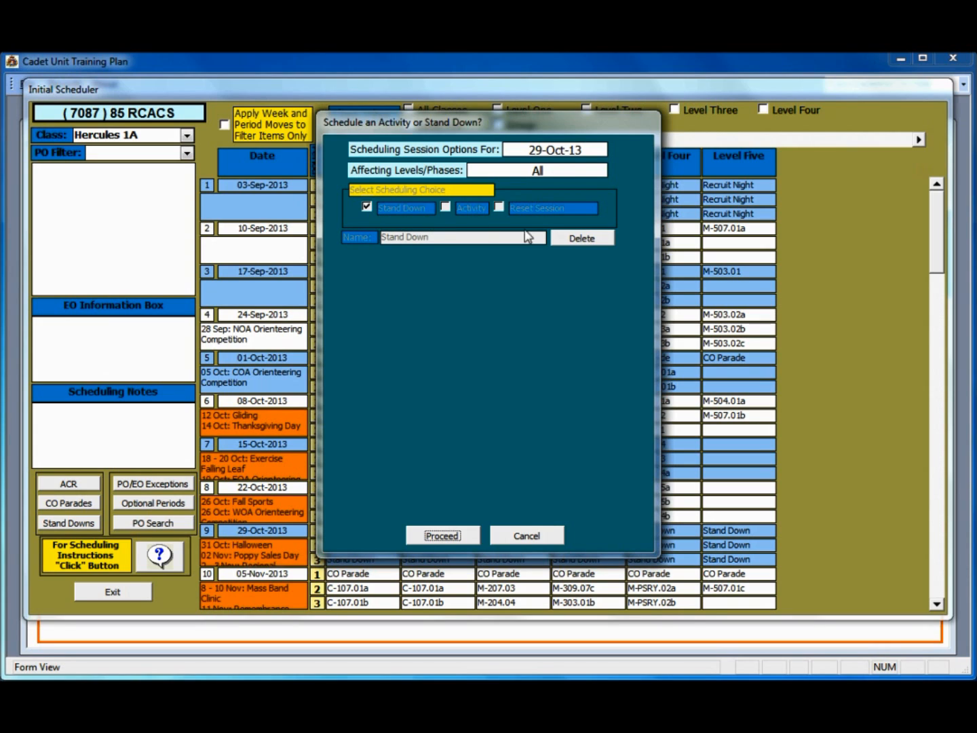
left_click(540, 537)
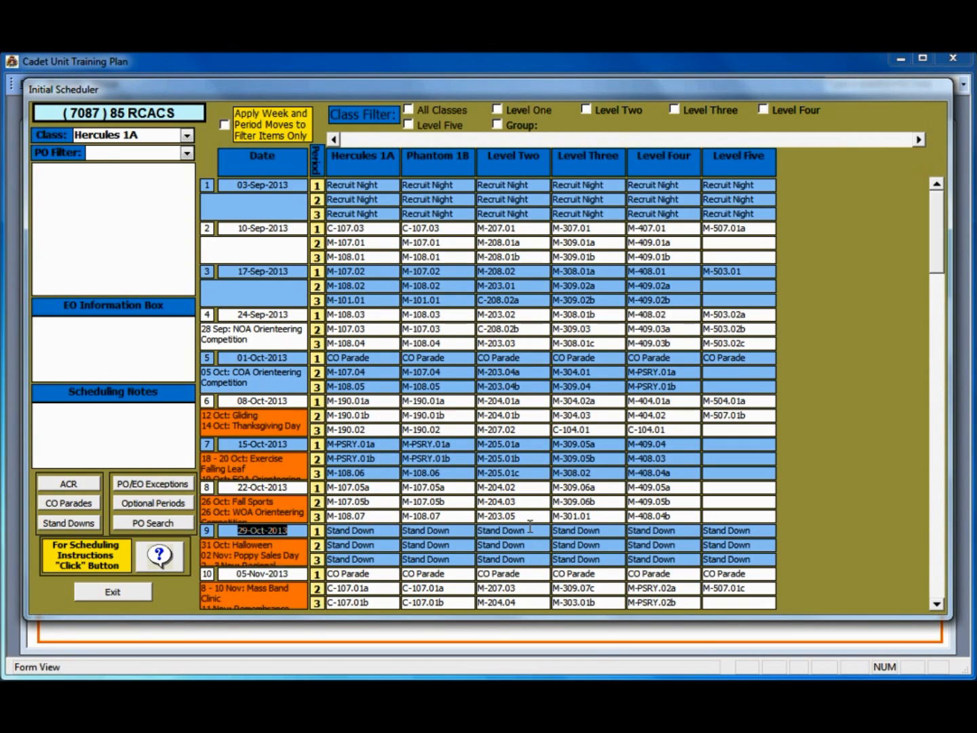